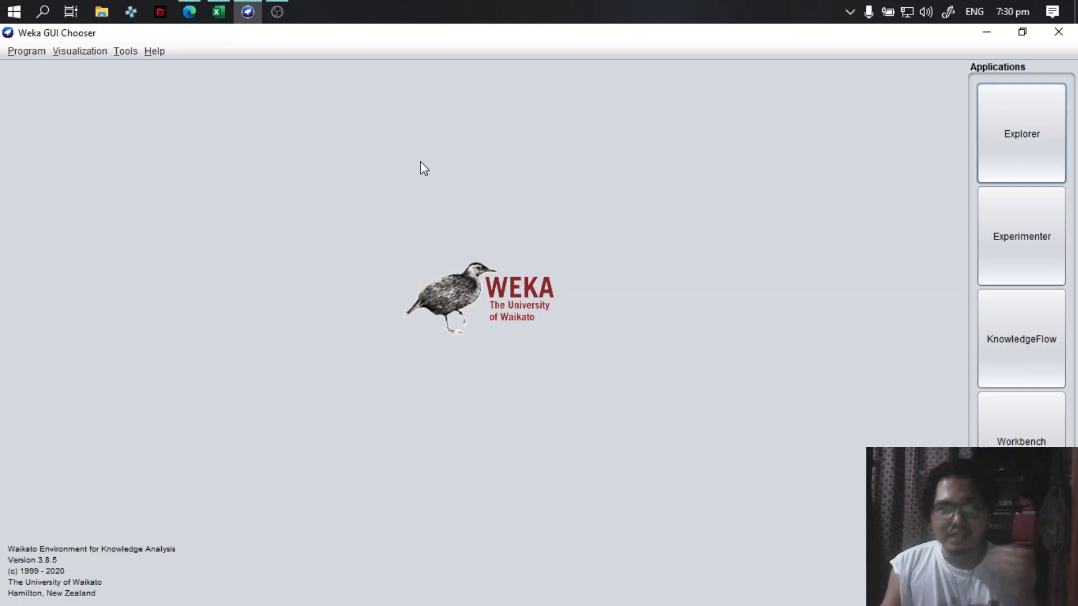
# Switch to Edge and compare the Google Scholar results for "classification of coffee bean species" with the opened conference paper
pyautogui.click(189, 11)
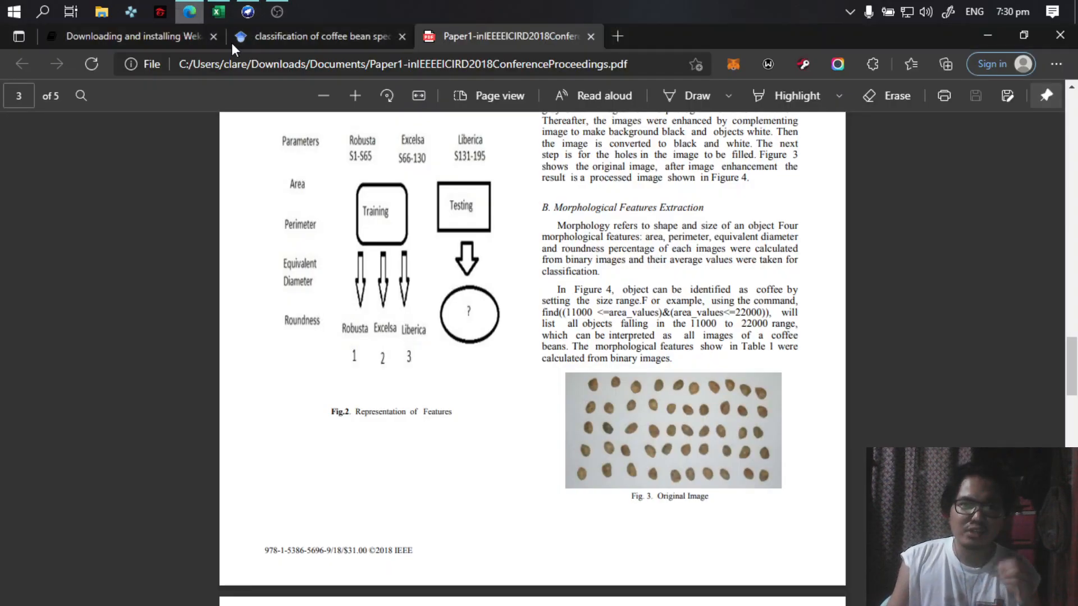
pyautogui.click(361, 36)
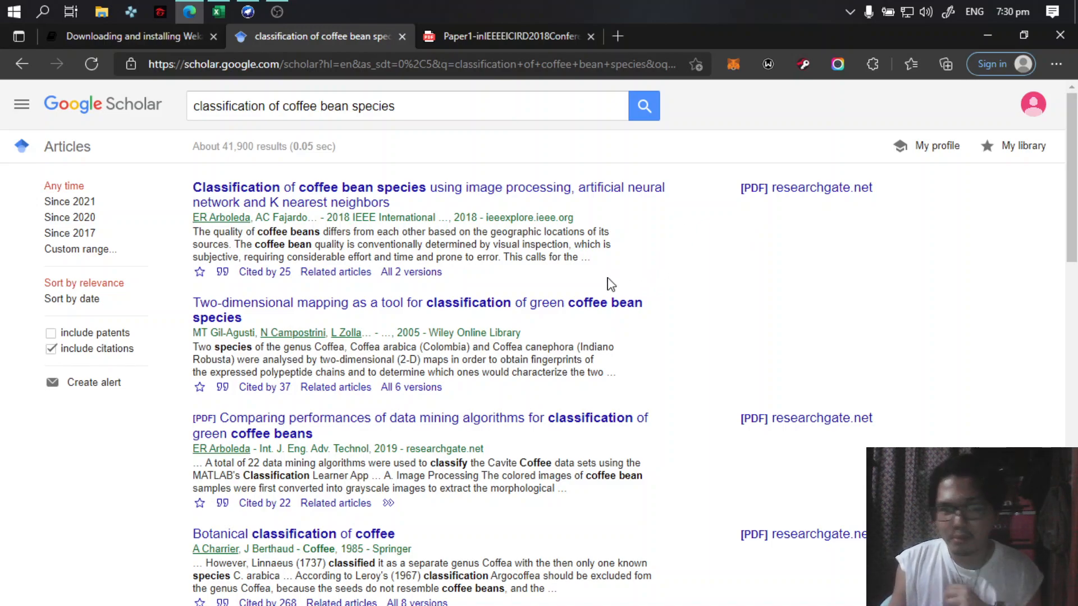
pyautogui.click(497, 40)
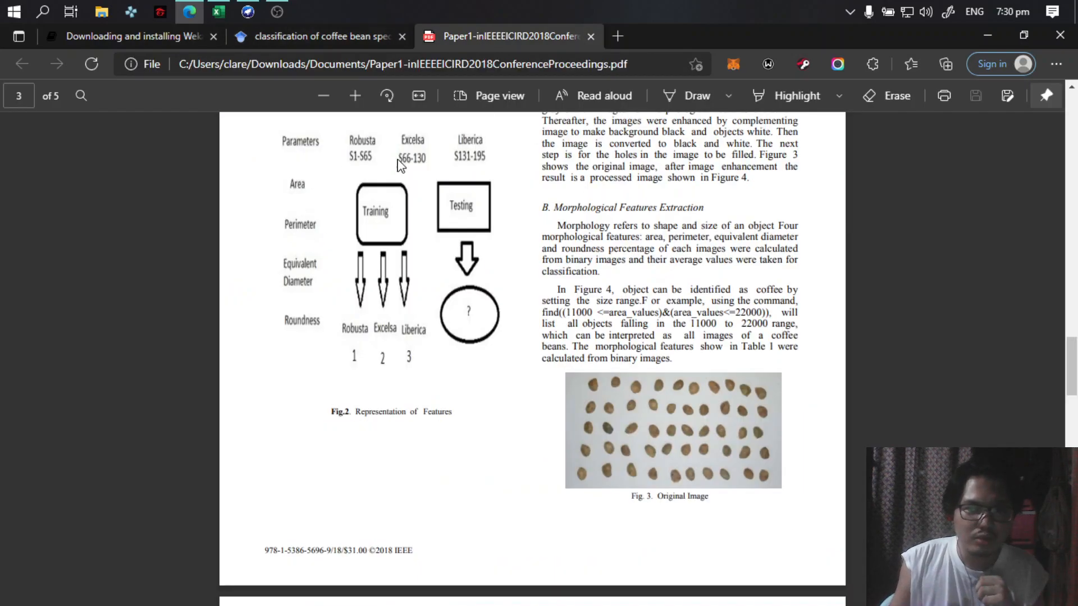
pyautogui.click(359, 26)
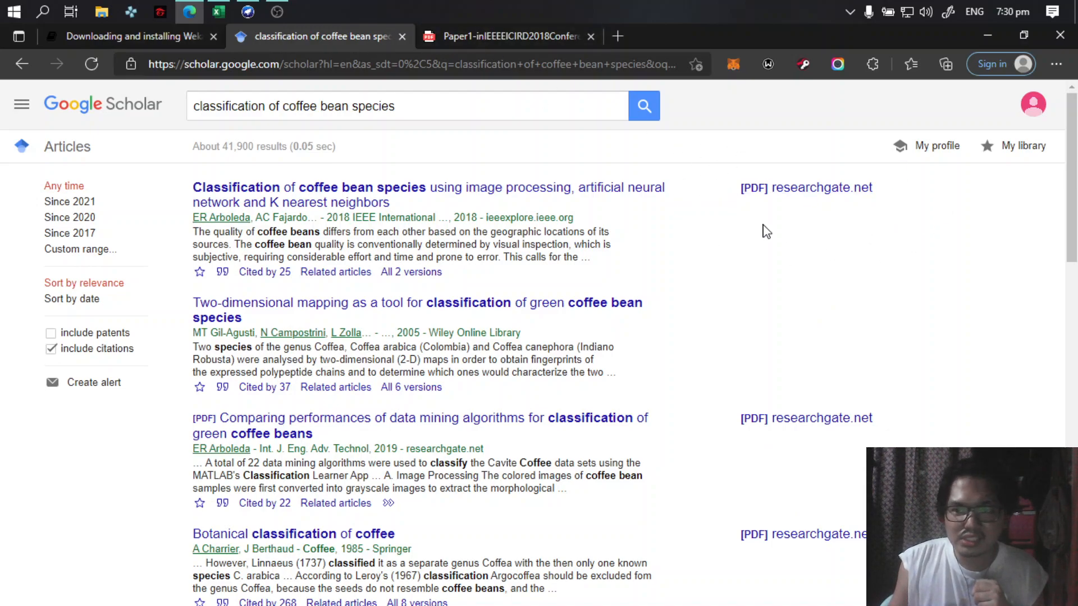
# Read through the coffee bean classification paper from its title page to the feature representation figure, including the methodology and KNN sections
pyautogui.click(504, 32)
pyautogui.scroll(15, 404, 360)
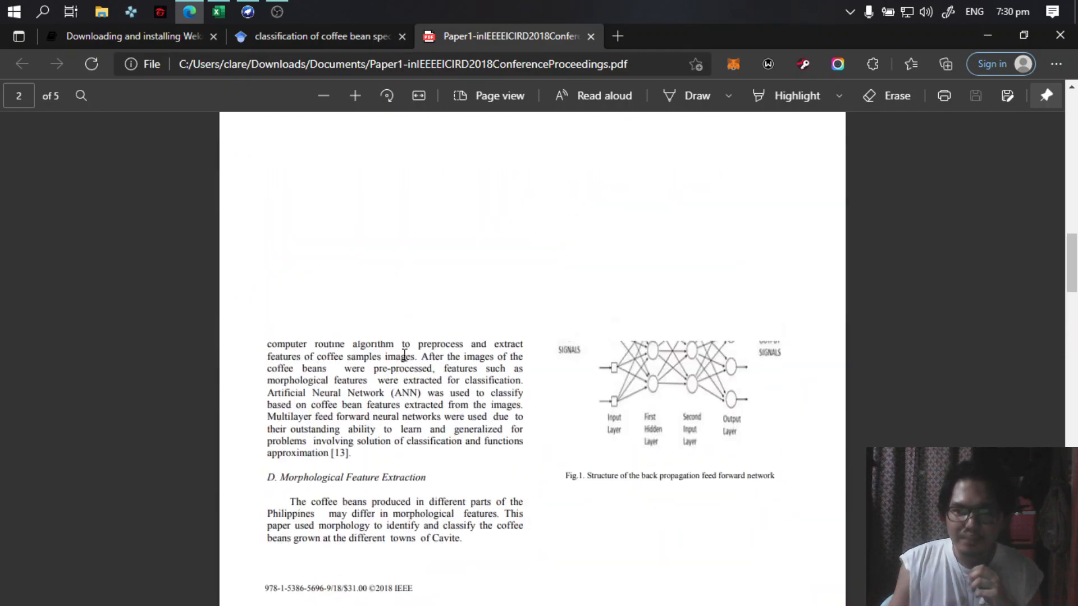
pyautogui.scroll(10, 404, 350)
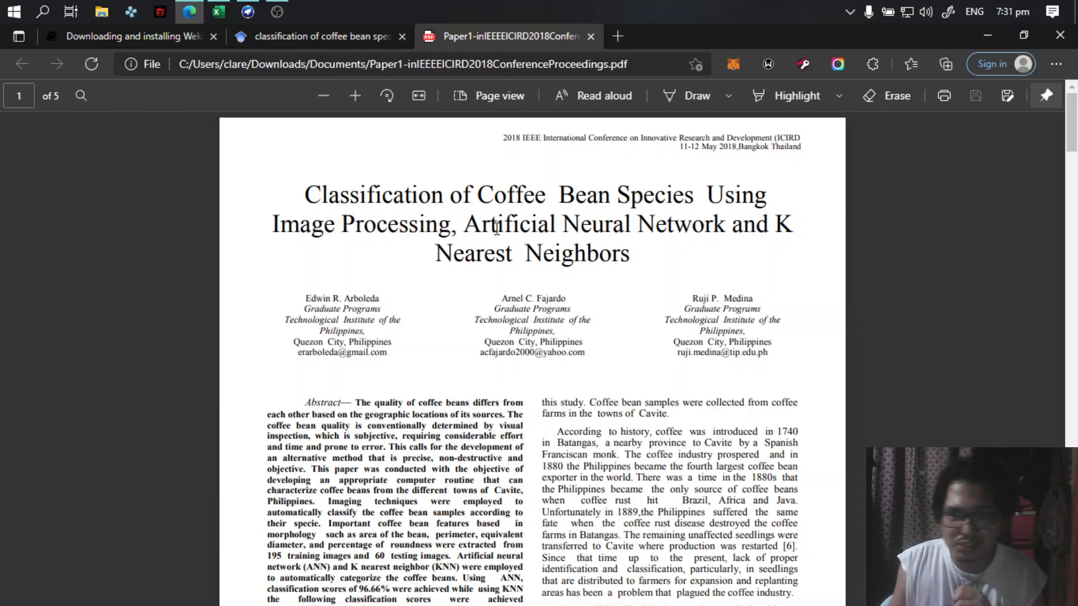
pyautogui.scroll(-10, 567, 376)
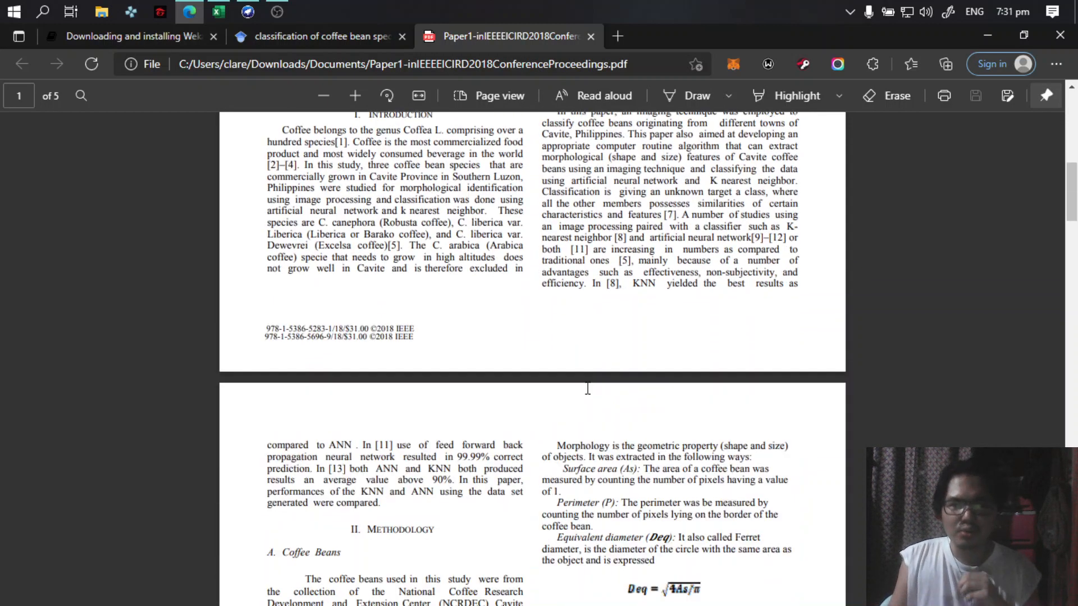
pyautogui.scroll(-15, 587, 388)
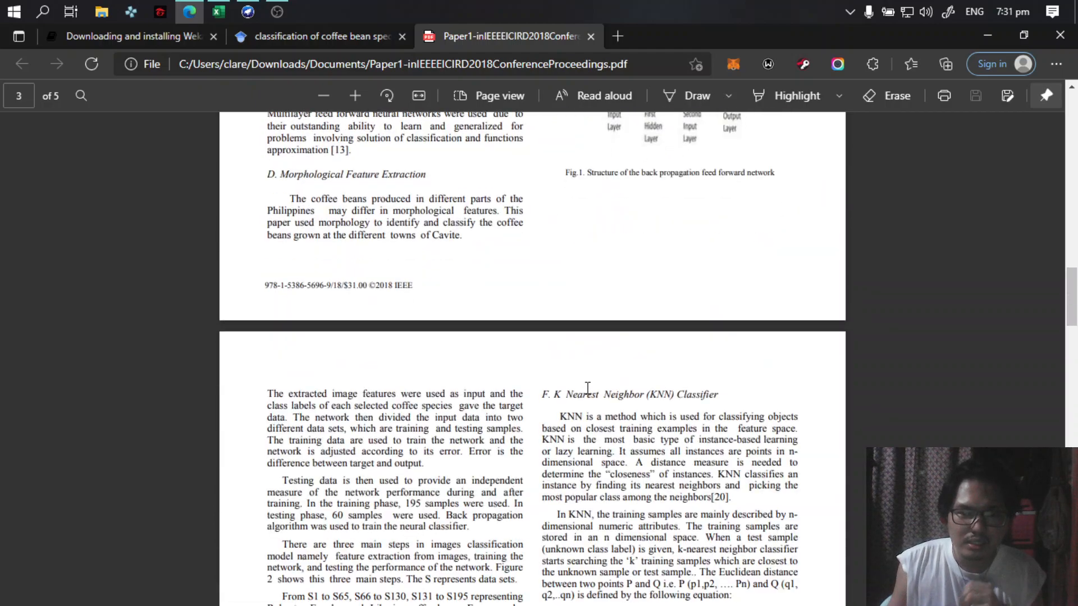
pyautogui.scroll(-8, 587, 389)
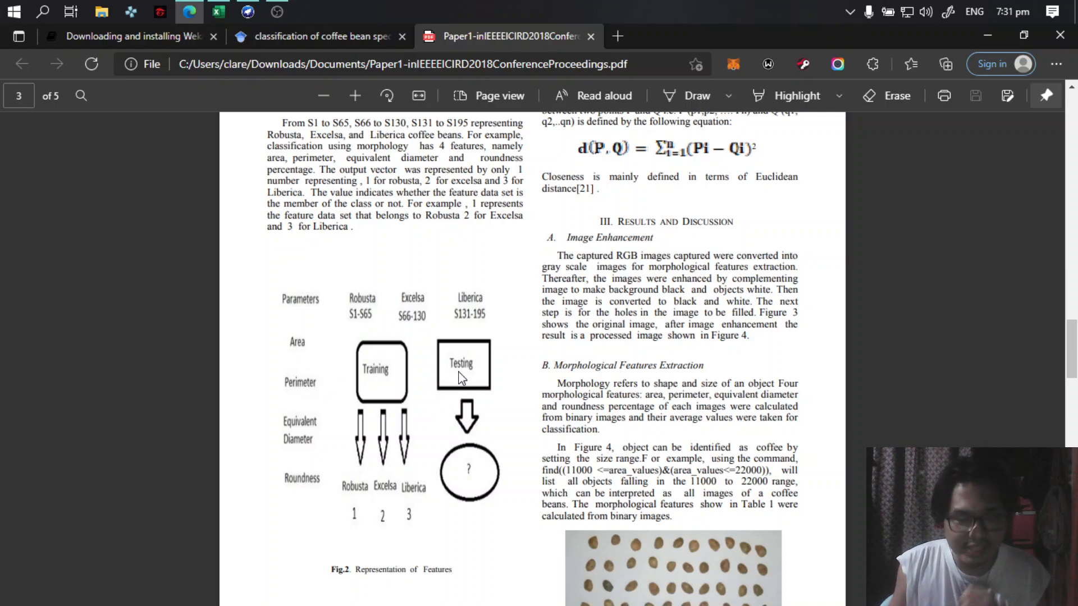
pyautogui.scroll(-3, 461, 378)
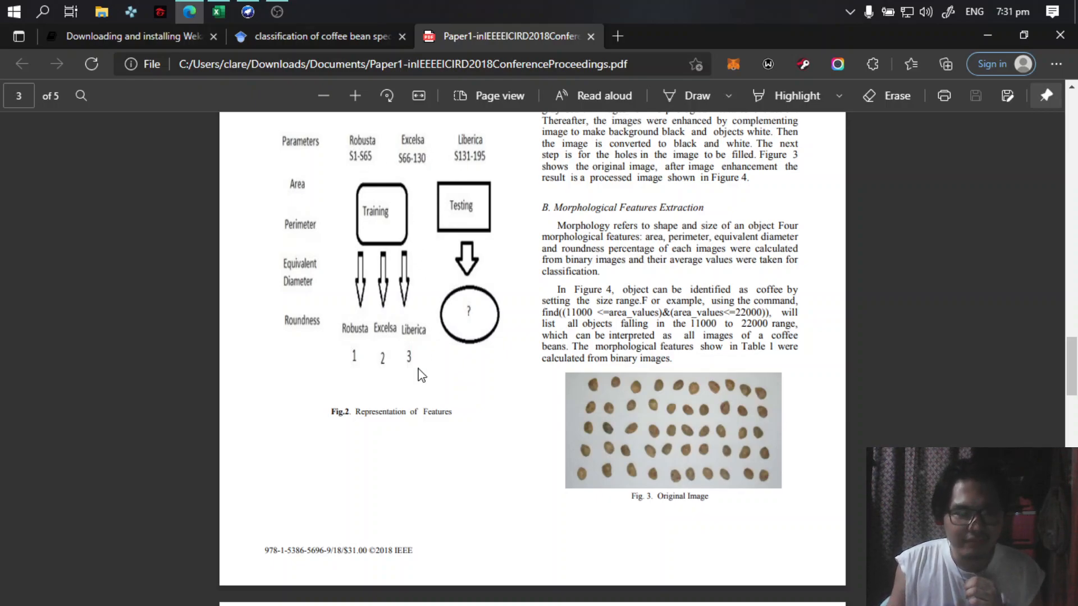
pyautogui.scroll(5, 421, 375)
pyautogui.scroll(3, 395, 486)
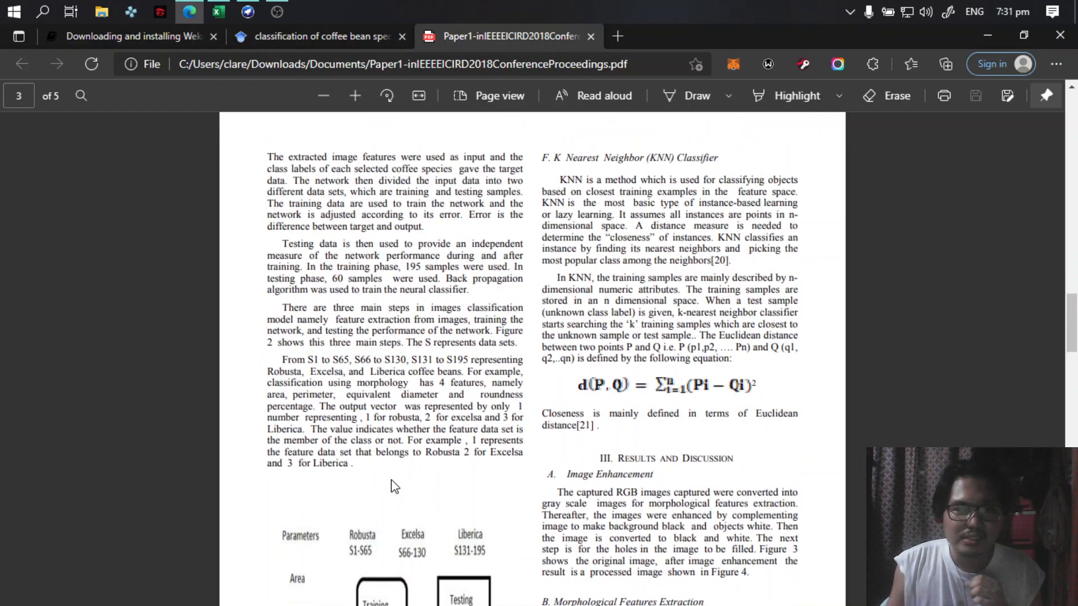
pyautogui.scroll(15, 394, 486)
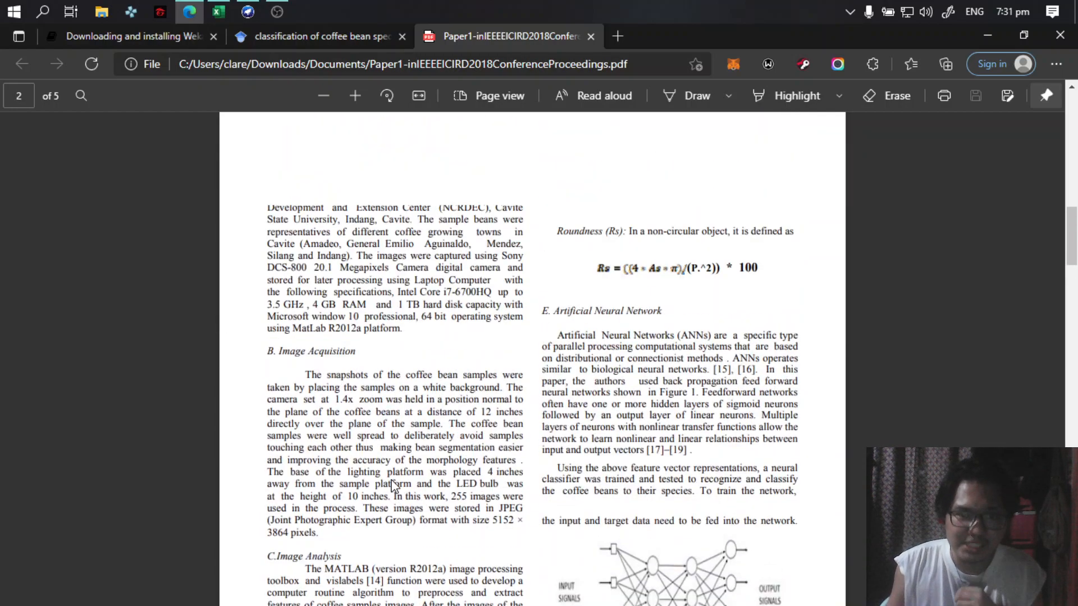
pyautogui.scroll(-12, 394, 486)
pyautogui.scroll(-1, 394, 486)
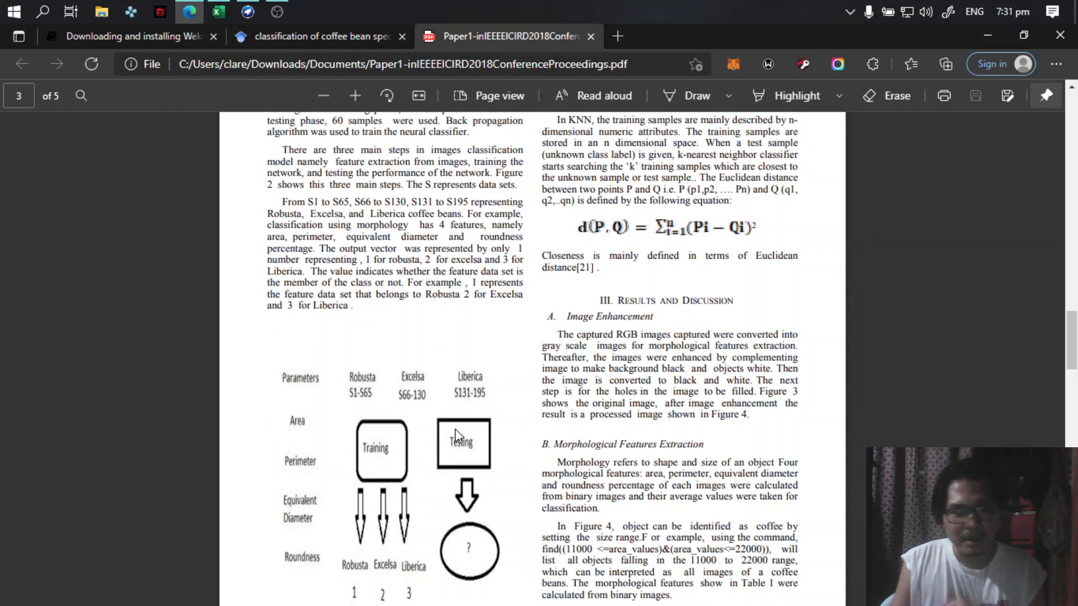
pyautogui.scroll(10, 457, 435)
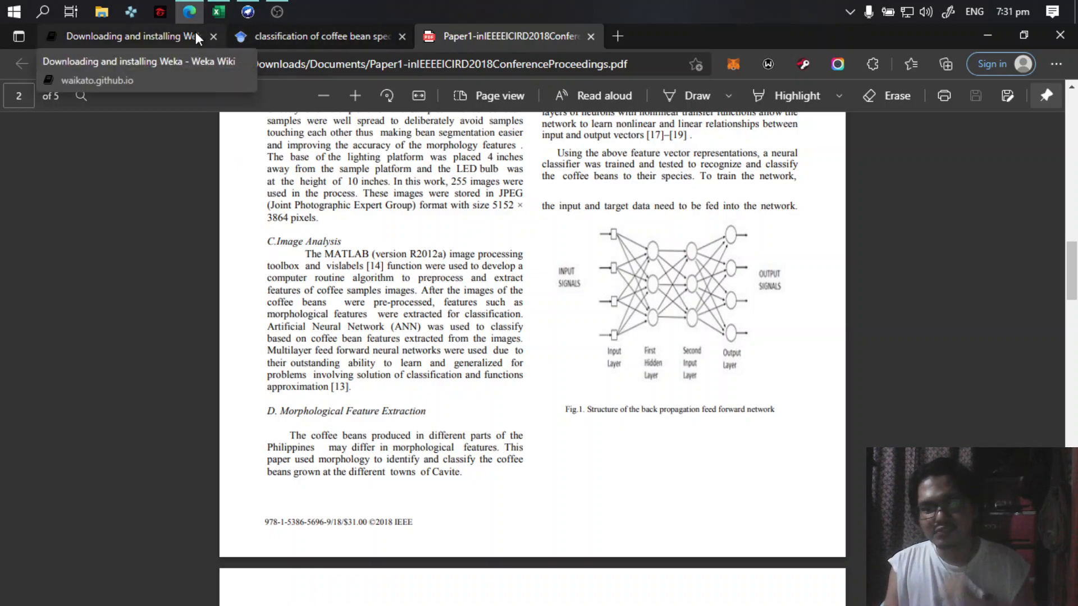
# Examine the Weka Wiki's downloading and installing page, including its address and the stable version's Windows download option
pyautogui.click(160, 36)
pyautogui.scroll(6, 394, 418)
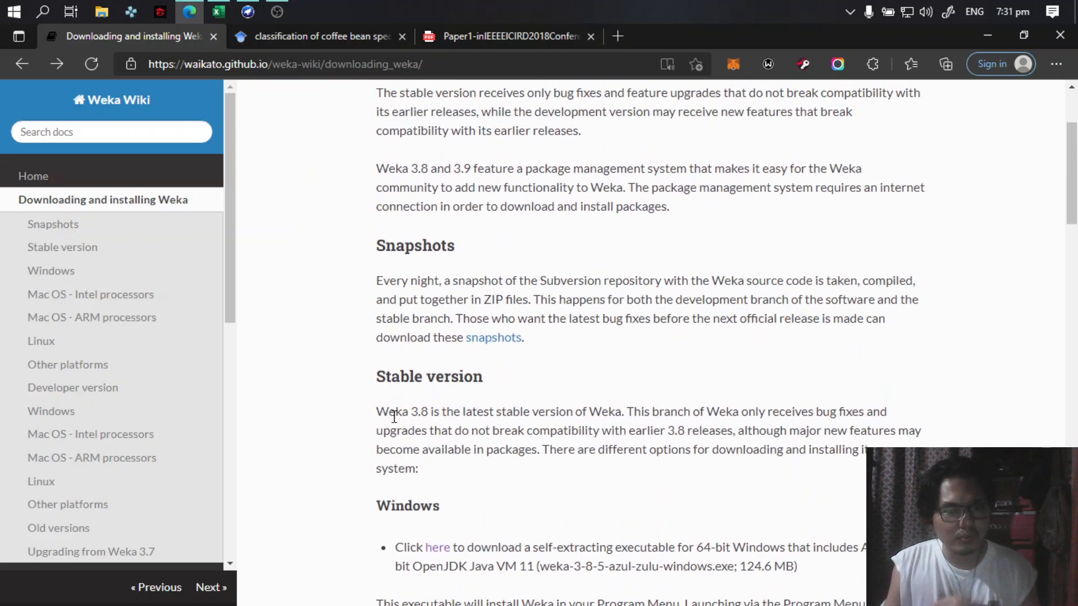
pyautogui.click(449, 67)
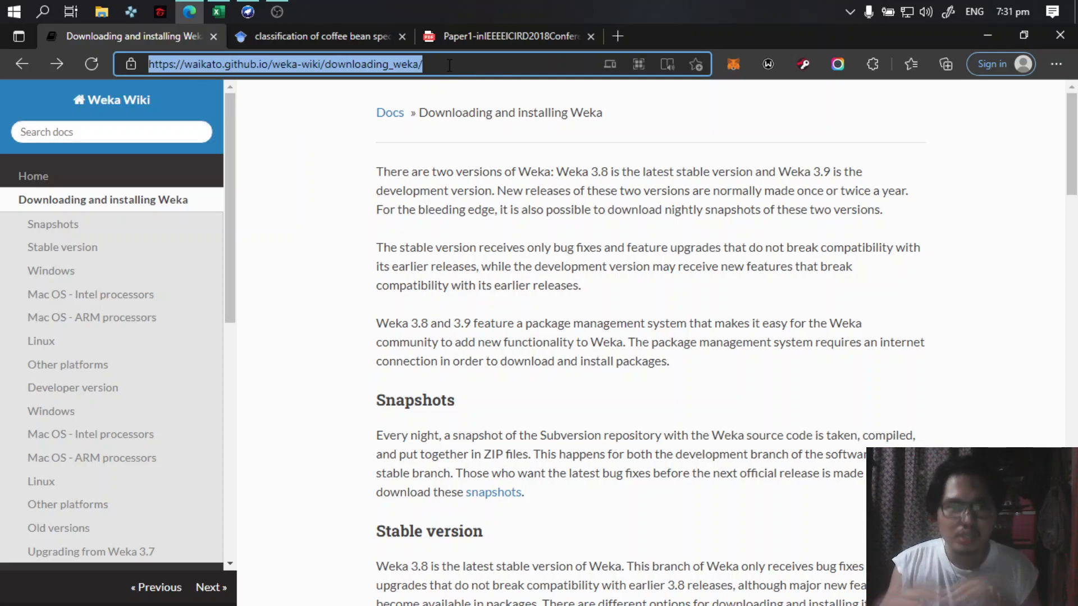
pyautogui.scroll(-3, 440, 140)
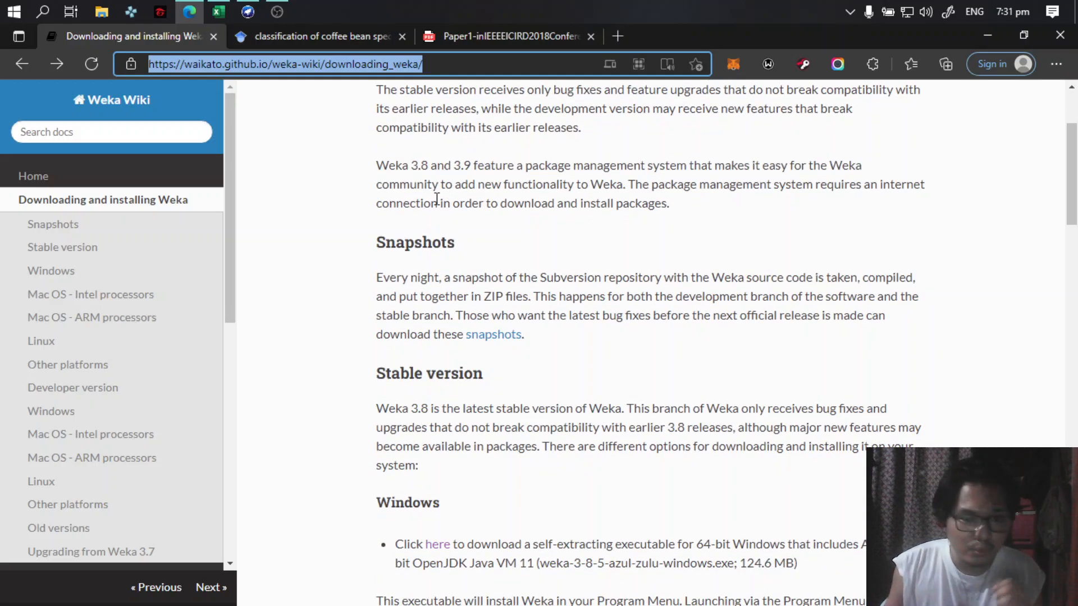
pyautogui.moveTo(387, 368); pyautogui.dragTo(484, 375)
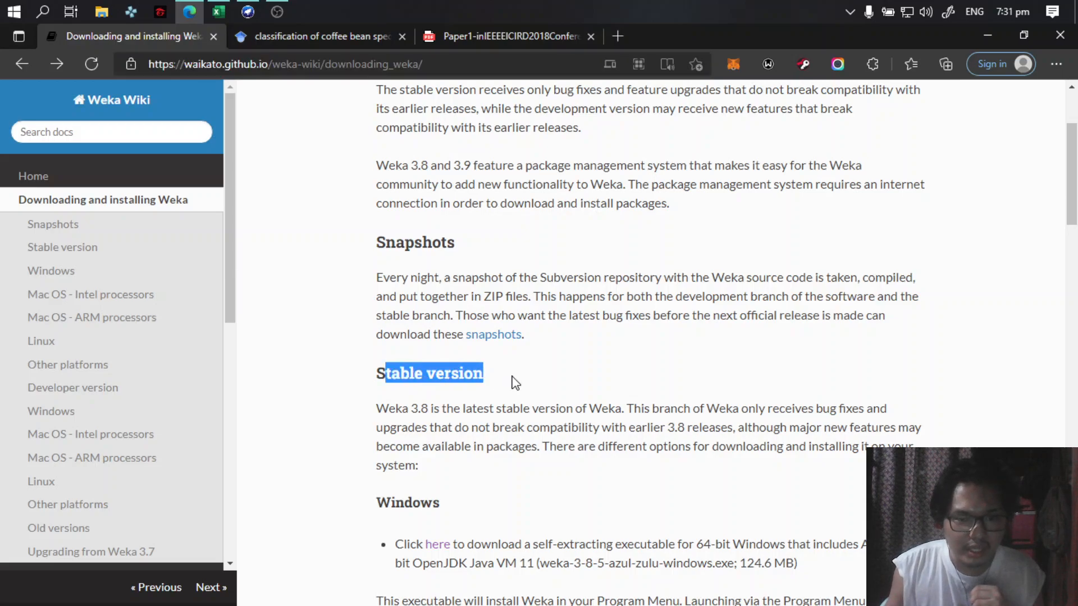
pyautogui.click(494, 376)
pyautogui.scroll(-3, 505, 377)
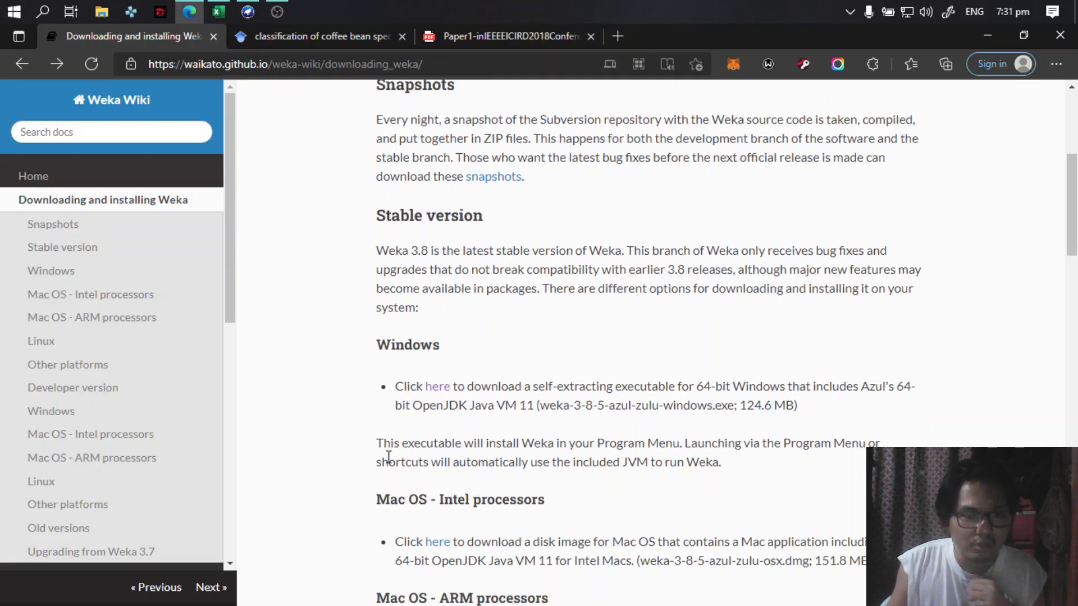
pyautogui.scroll(-1, 387, 458)
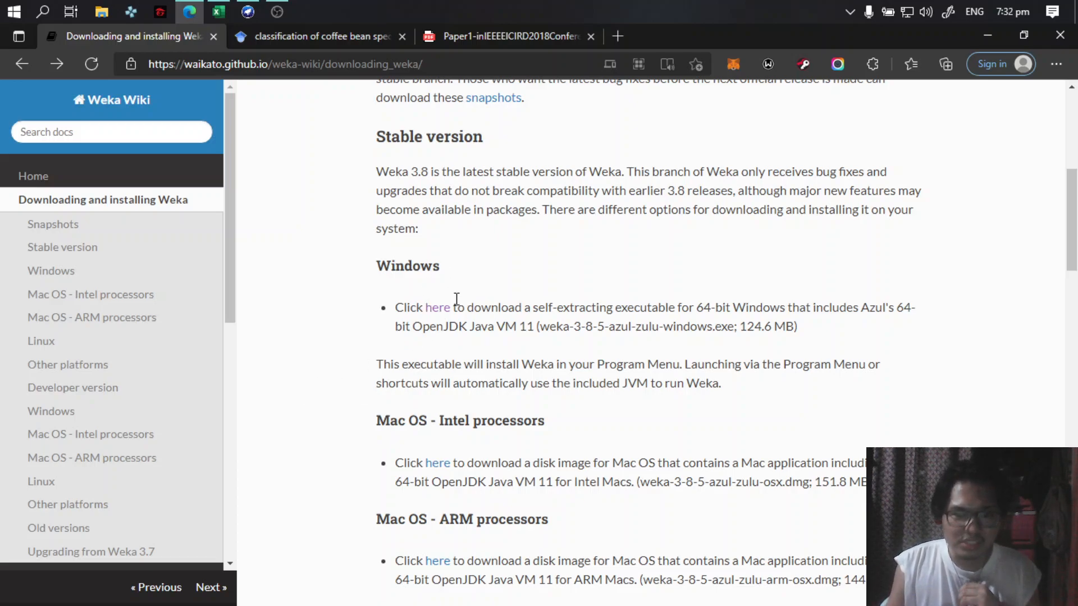
# Open the SourceForge download page for the stable 64-bit Windows executable of Weka and return to the wiki's installation page
pyautogui.click(446, 318)
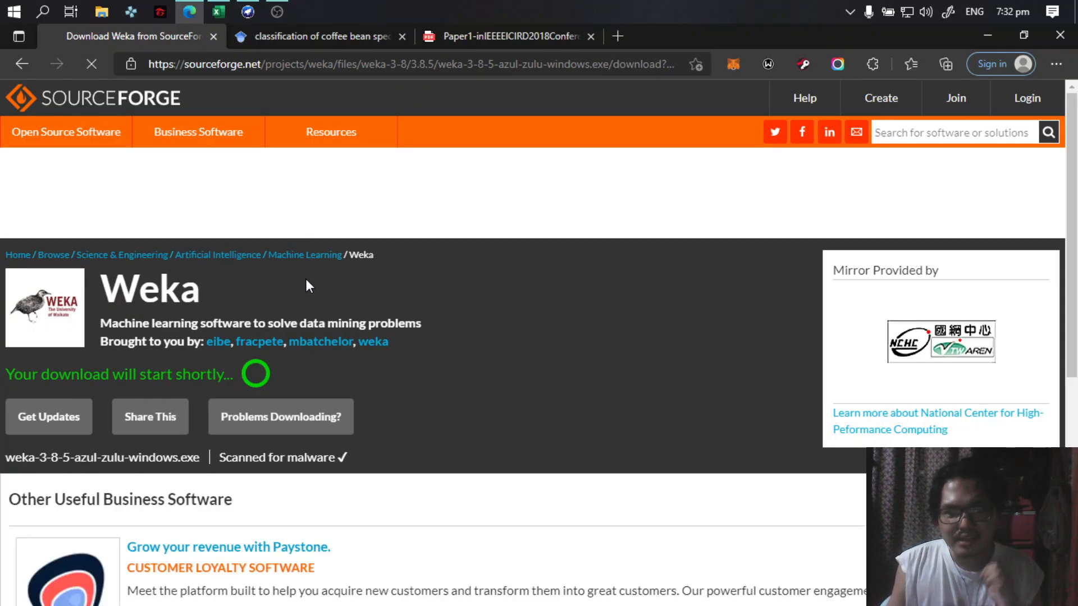
pyautogui.click(23, 66)
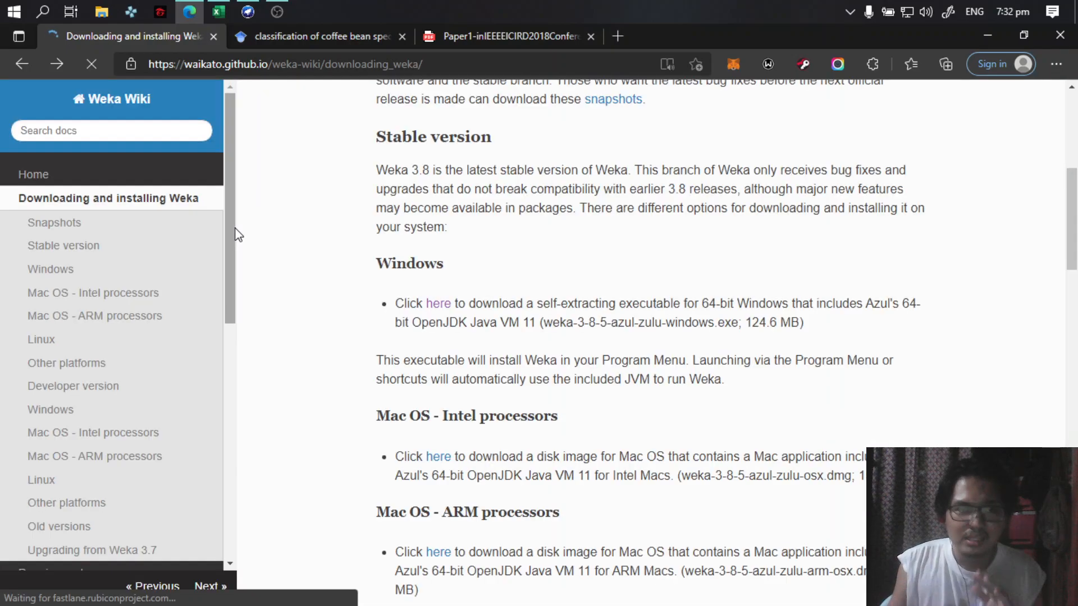
pyautogui.scroll(3, 286, 358)
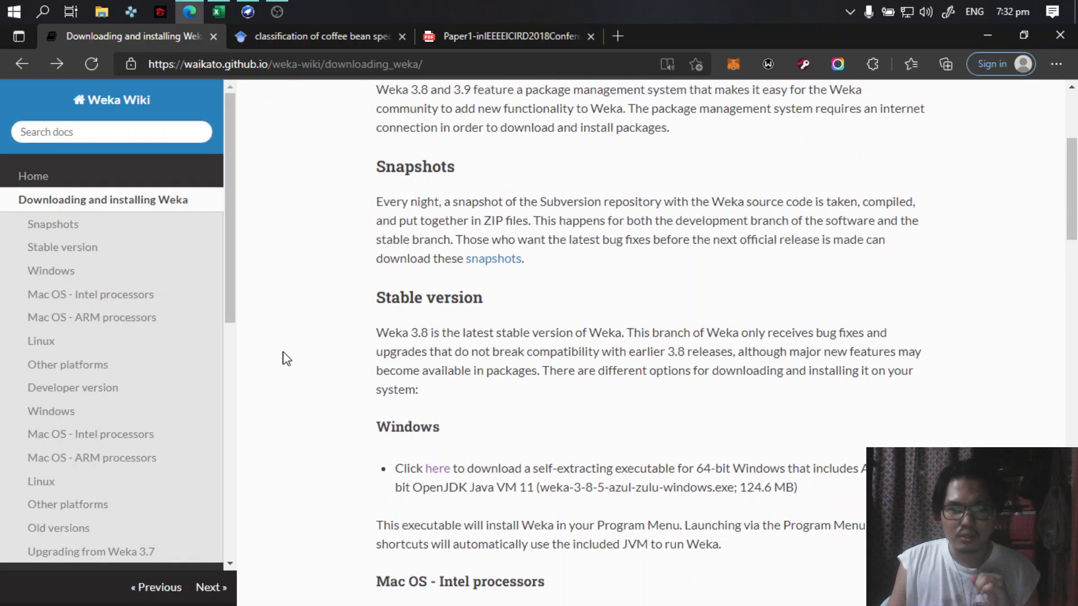
pyautogui.scroll(3, 286, 357)
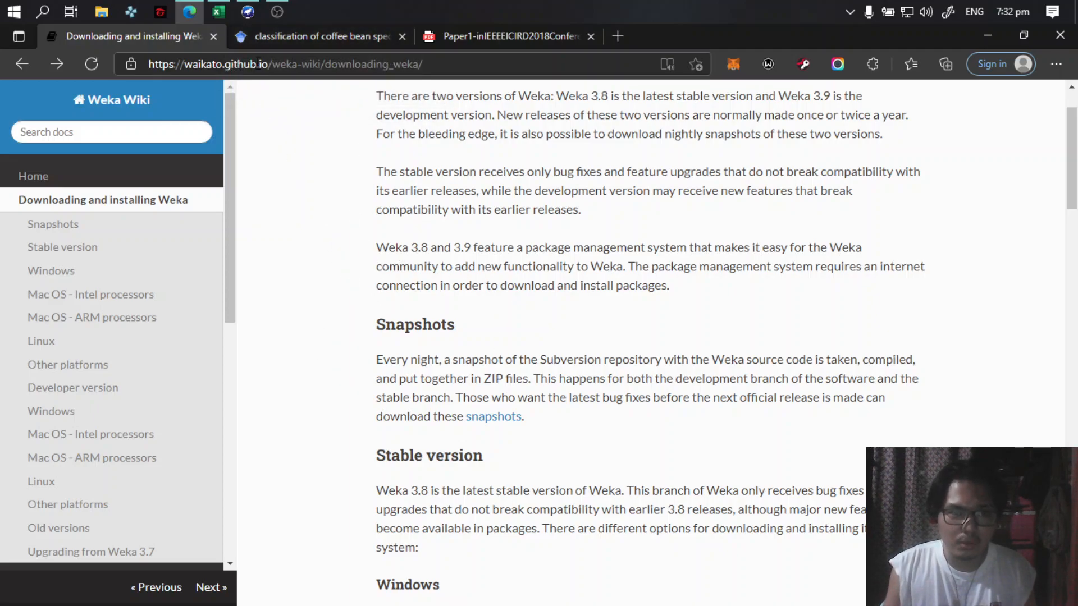
# Revisit the coffee bean paper's title page, and switch to Excel to look through the Cavite coffee bean data set's rows and species labels
pyautogui.click(466, 36)
pyautogui.scroll(15, 601, 476)
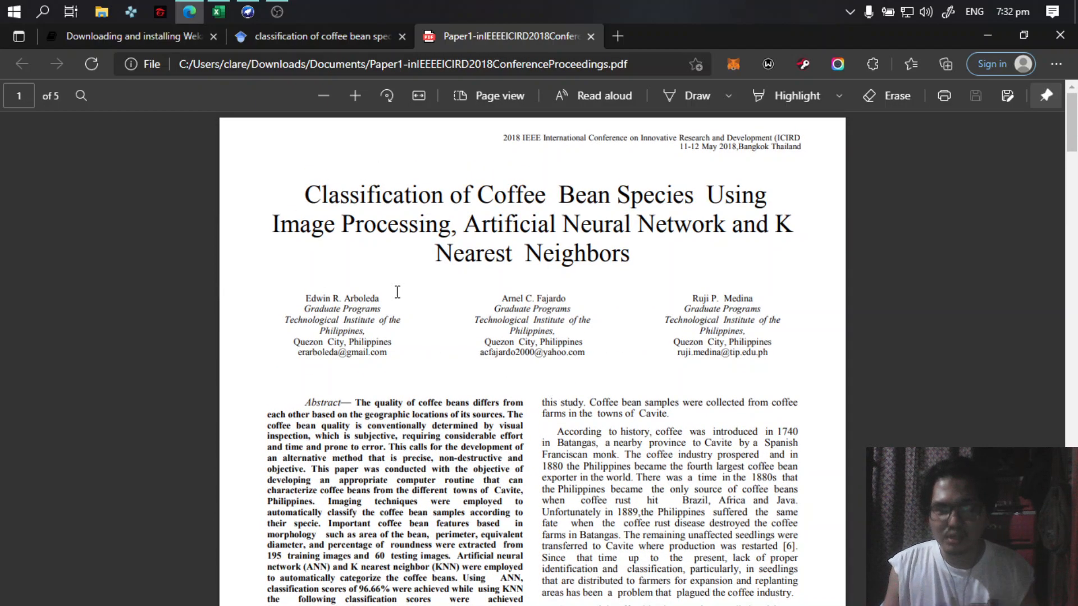
pyautogui.click(218, 11)
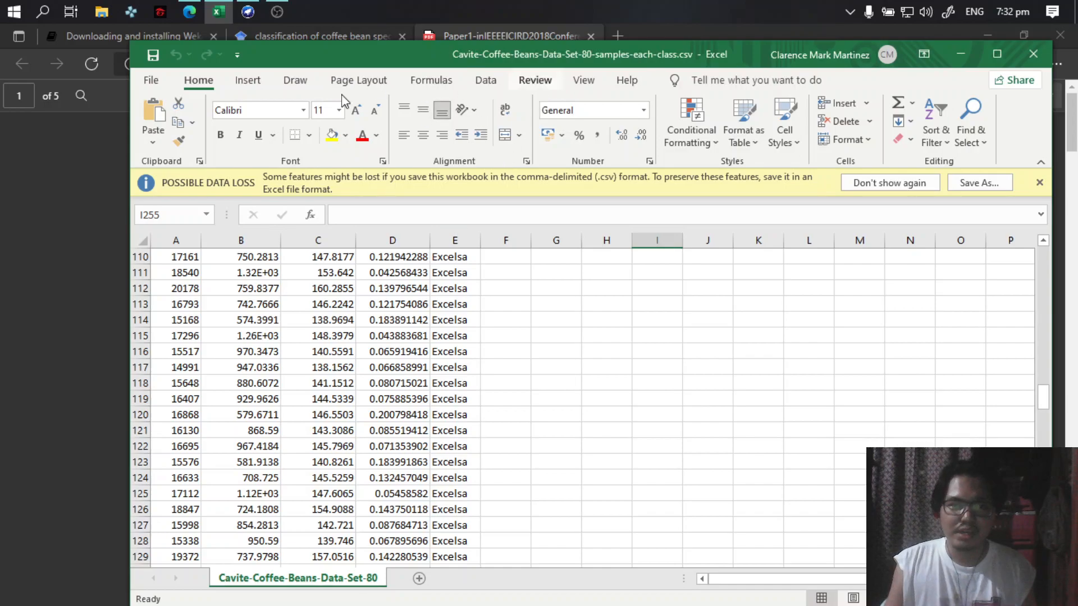
pyautogui.scroll(17, 477, 449)
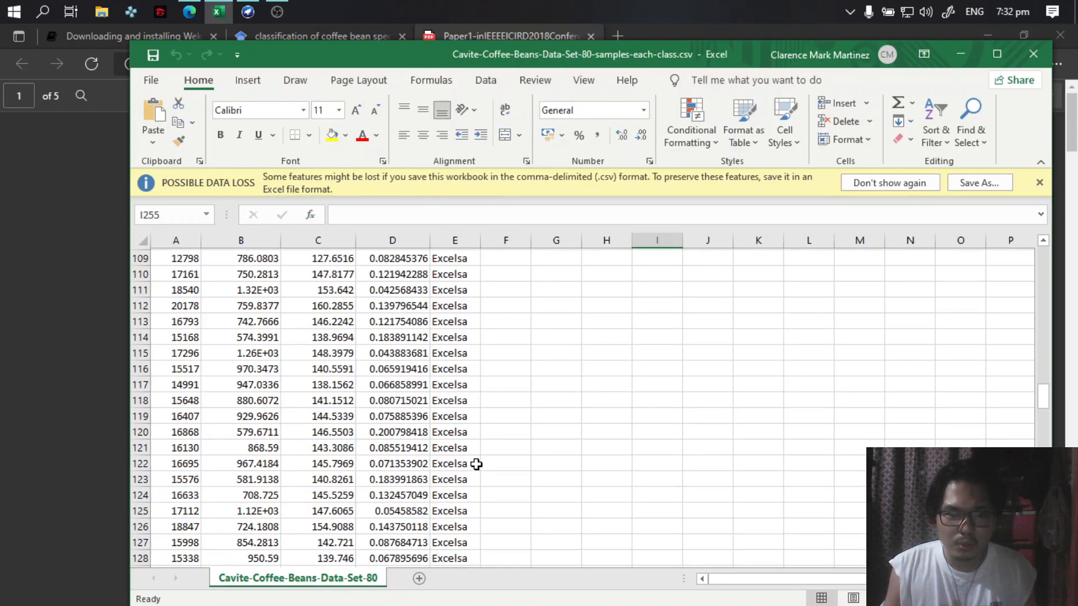
pyautogui.scroll(12, 477, 443)
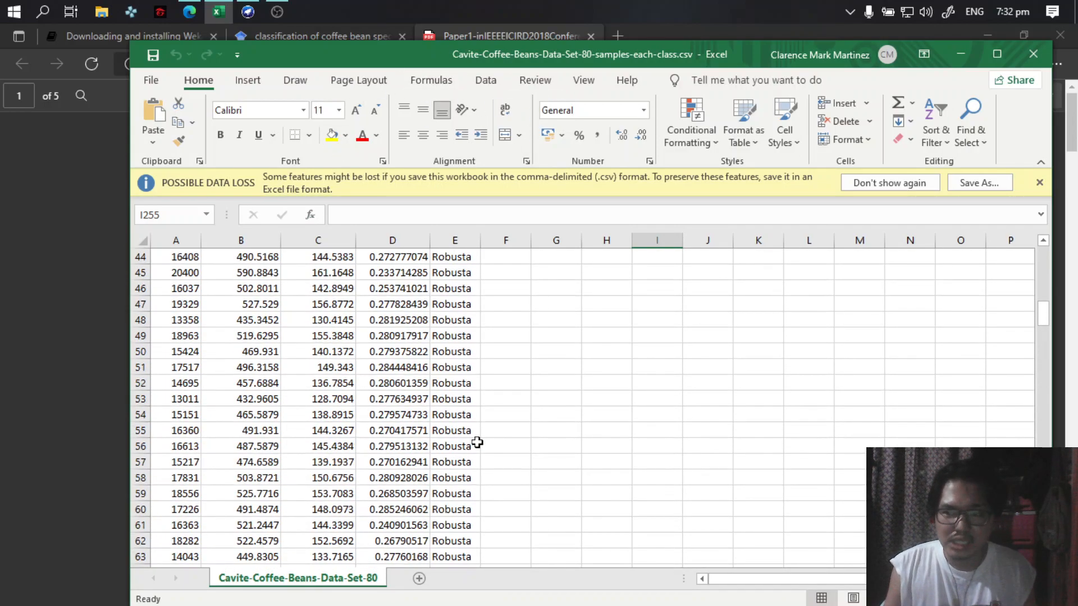
pyautogui.scroll(-13, 477, 443)
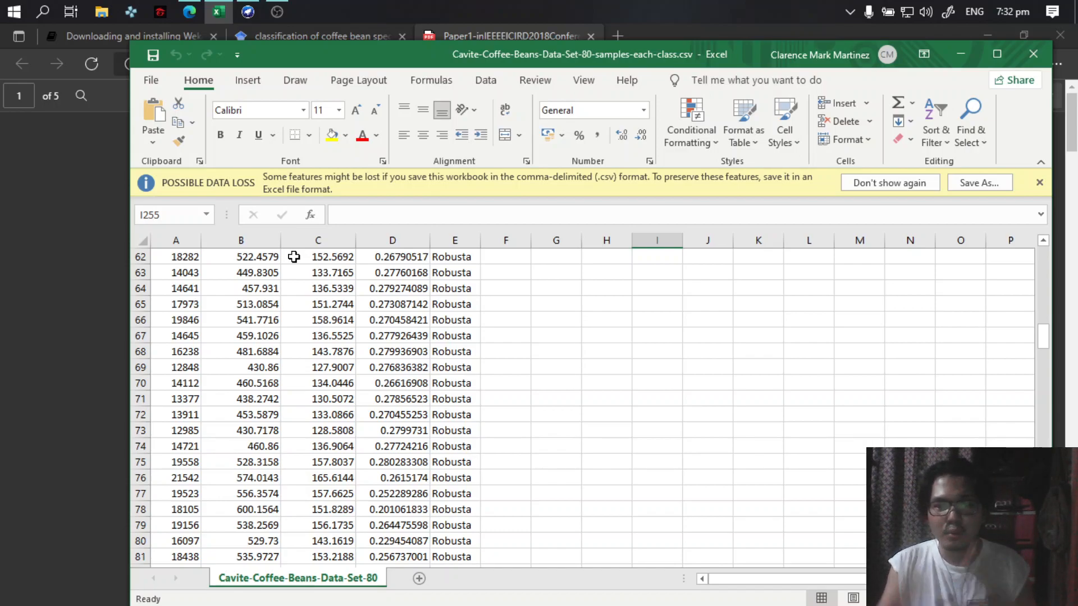
# Save the workbook to the Desktop as Cavite-Coffee-Beans-Data-Set-80-samples-each-class in CSV (Comma delimited) format, replacing the existing file
pyautogui.click(152, 80)
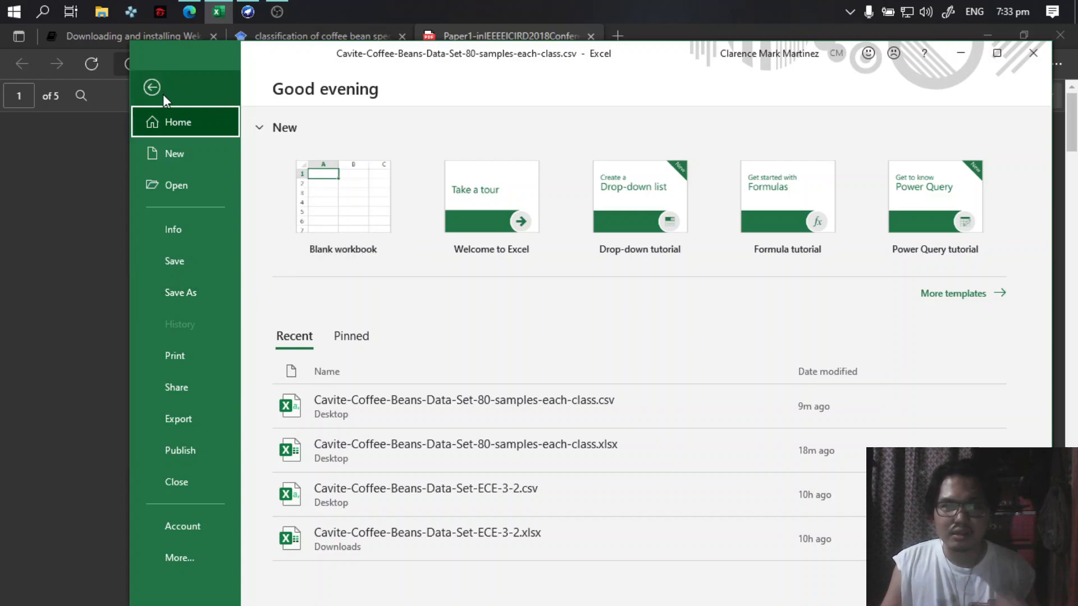
pyautogui.click(202, 291)
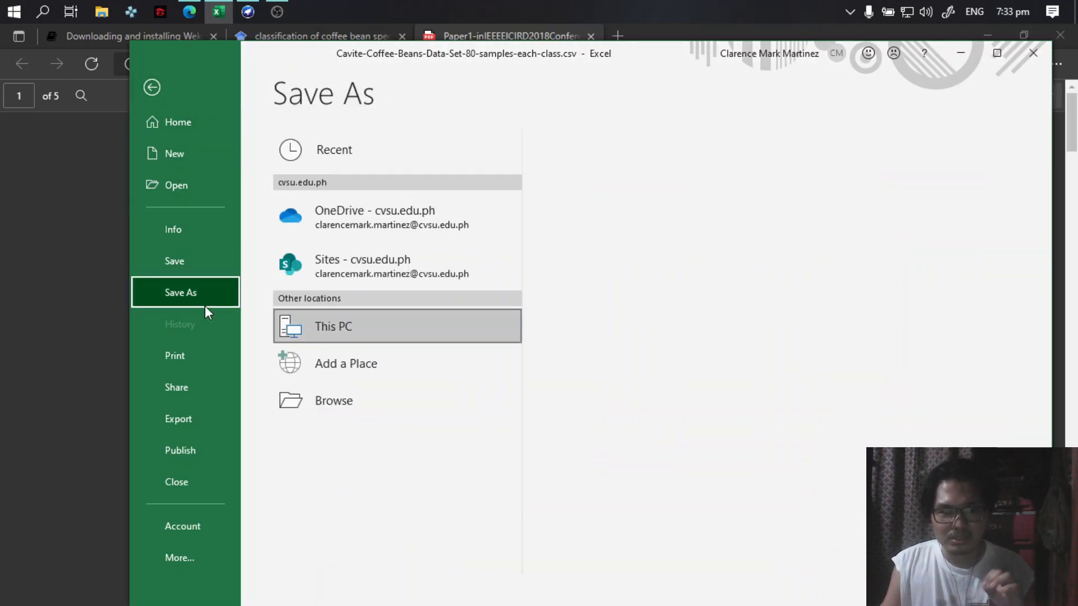
pyautogui.click(591, 228)
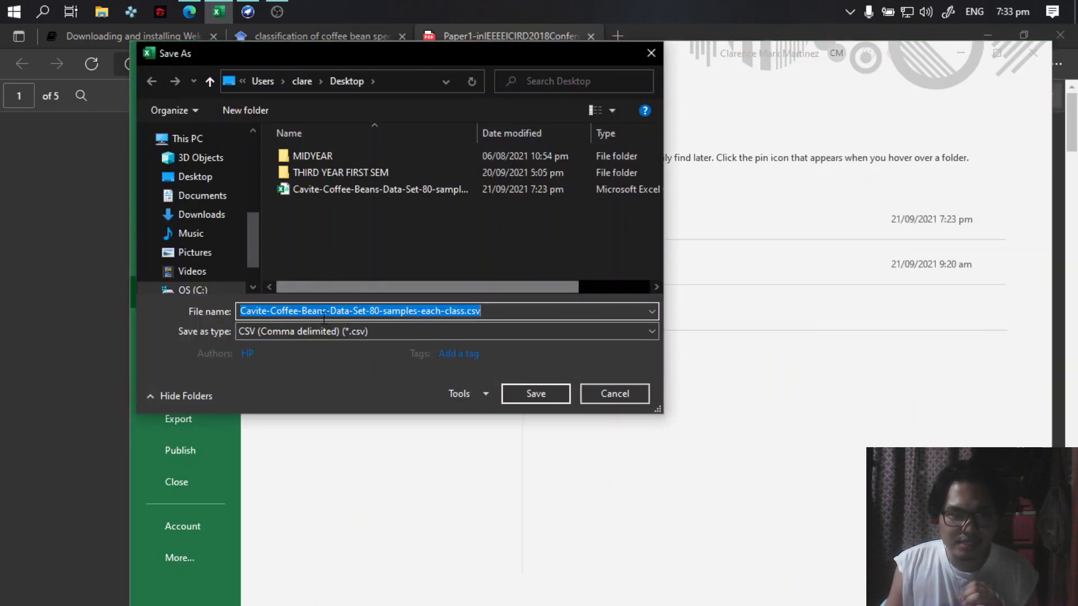
pyautogui.click(315, 331)
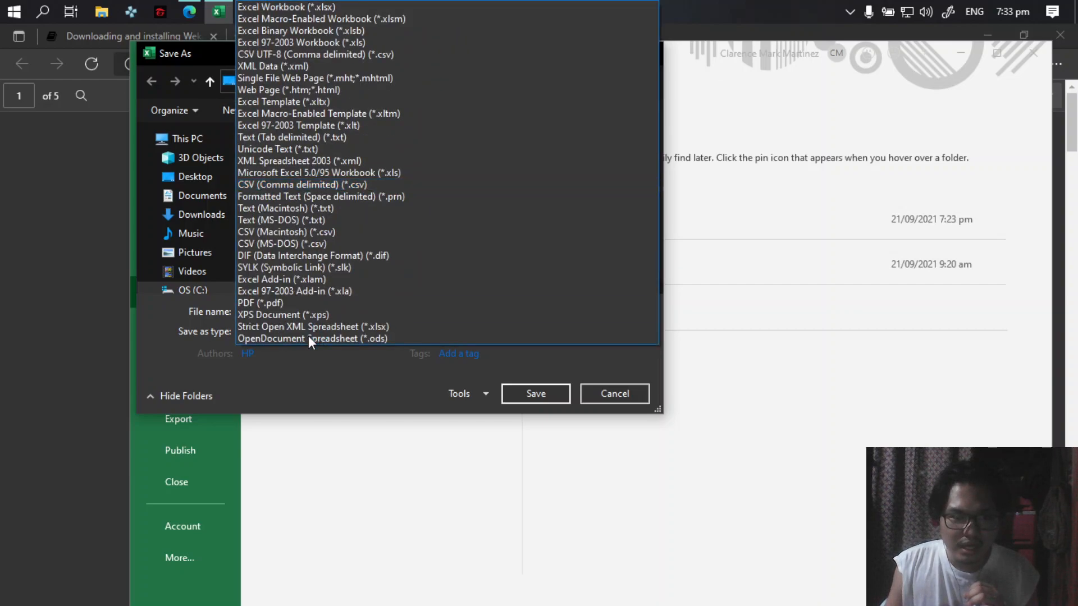
pyautogui.click(289, 184)
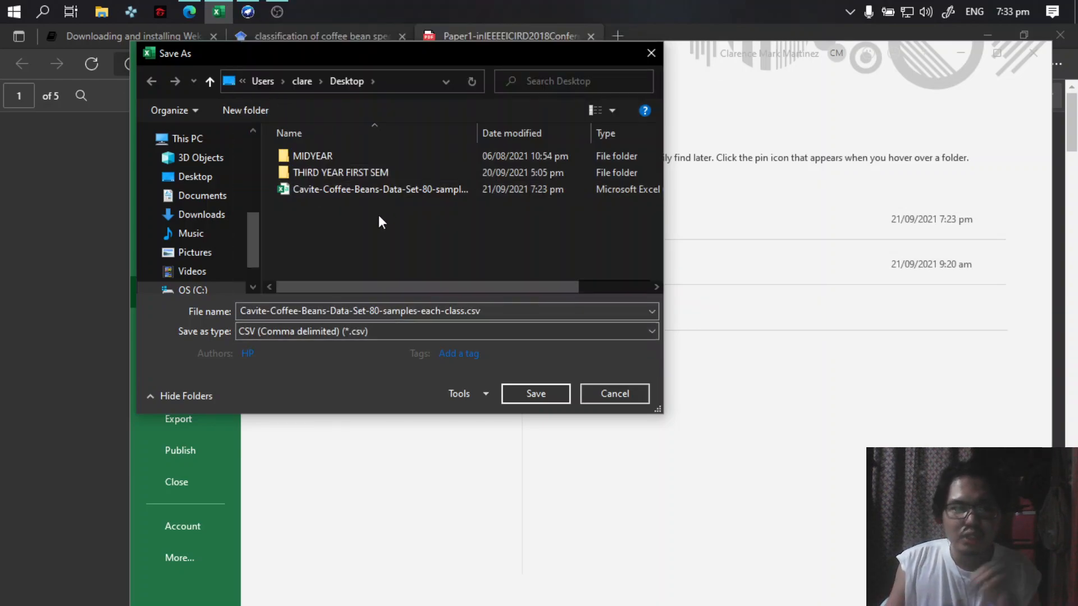
pyautogui.click(529, 389)
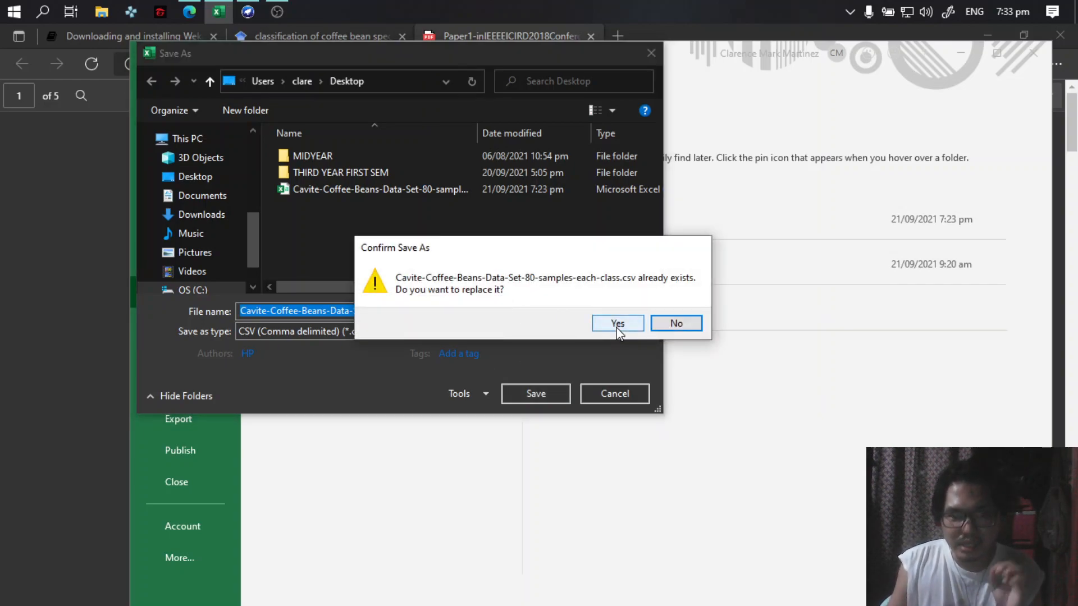
pyautogui.click(618, 324)
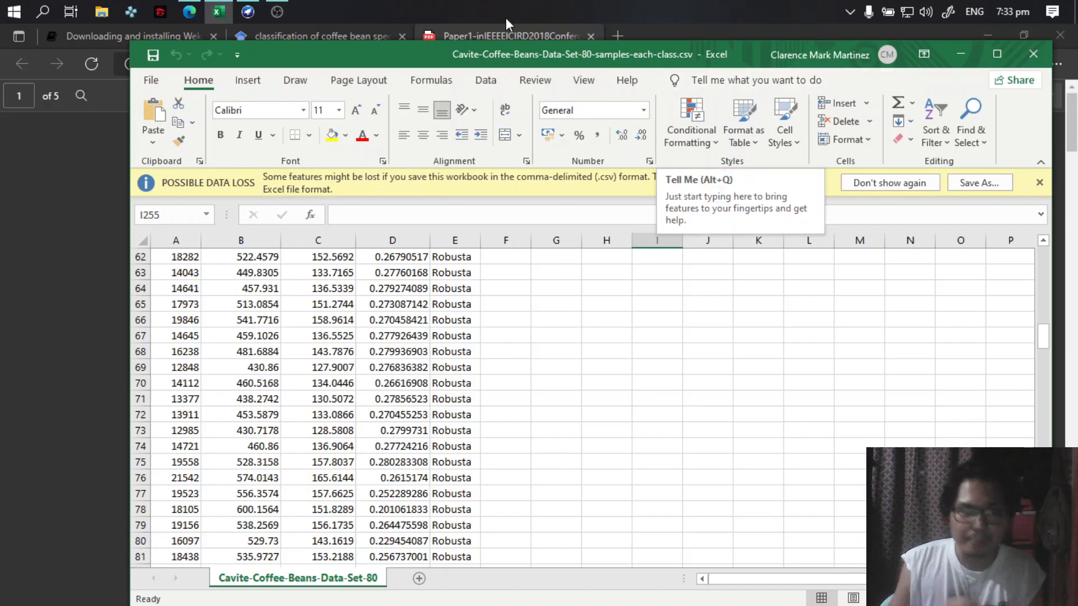
# Switch to the Weka GUI Chooser and launch the ArffViewer tool
pyautogui.click(247, 11)
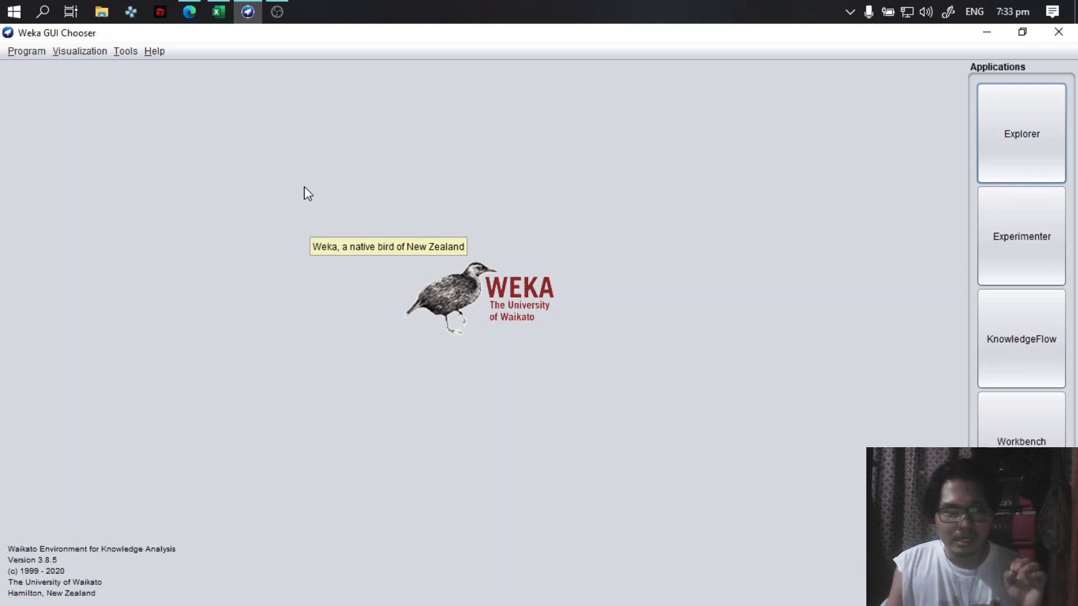
pyautogui.click(129, 53)
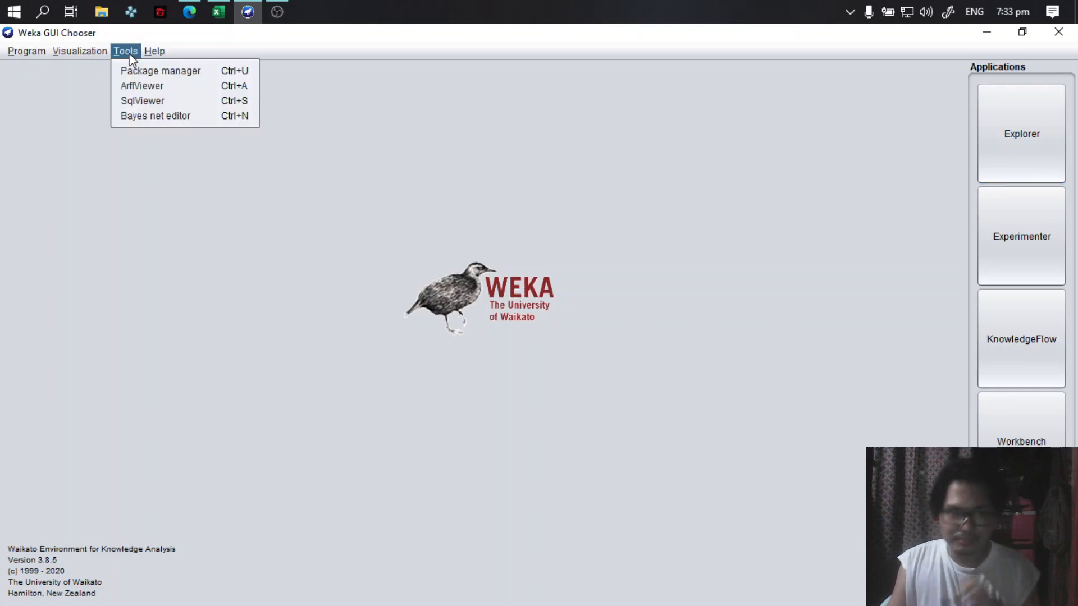
pyautogui.click(144, 87)
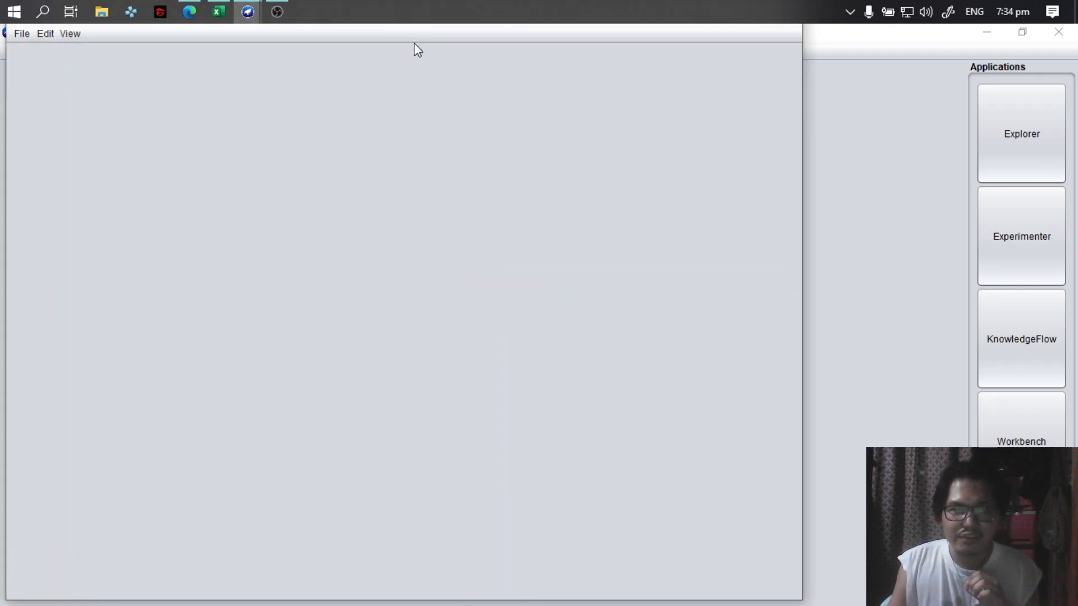
# Open Cavite-Coffee-Beans-Data-Set-80-samples-each-class.csv from the Desktop in the ArffViewer, using the CSV data files type
pyautogui.click(21, 34)
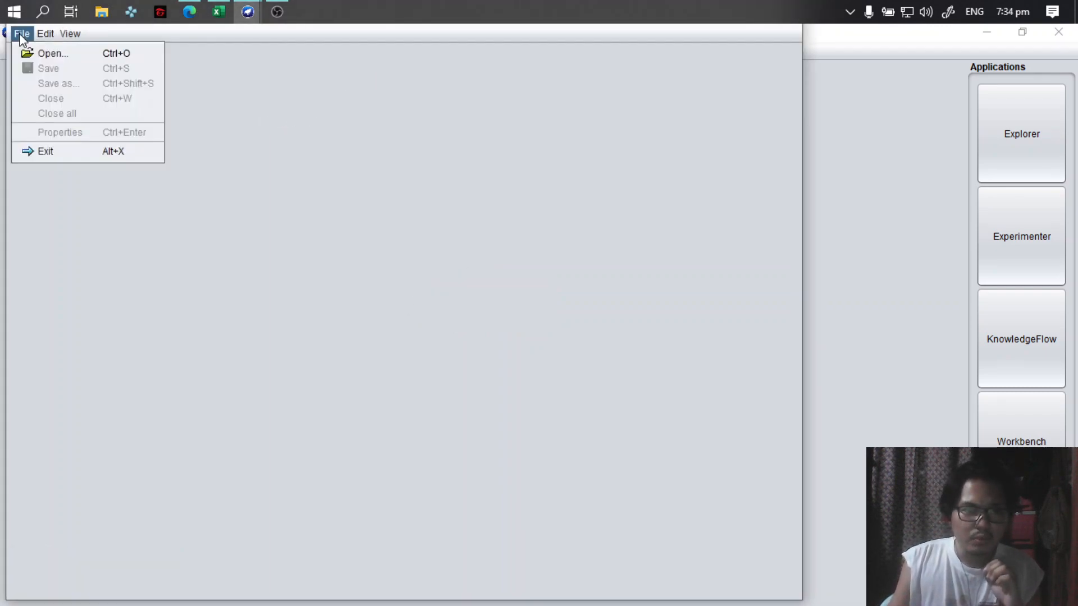
pyautogui.click(43, 51)
pyautogui.click(235, 152)
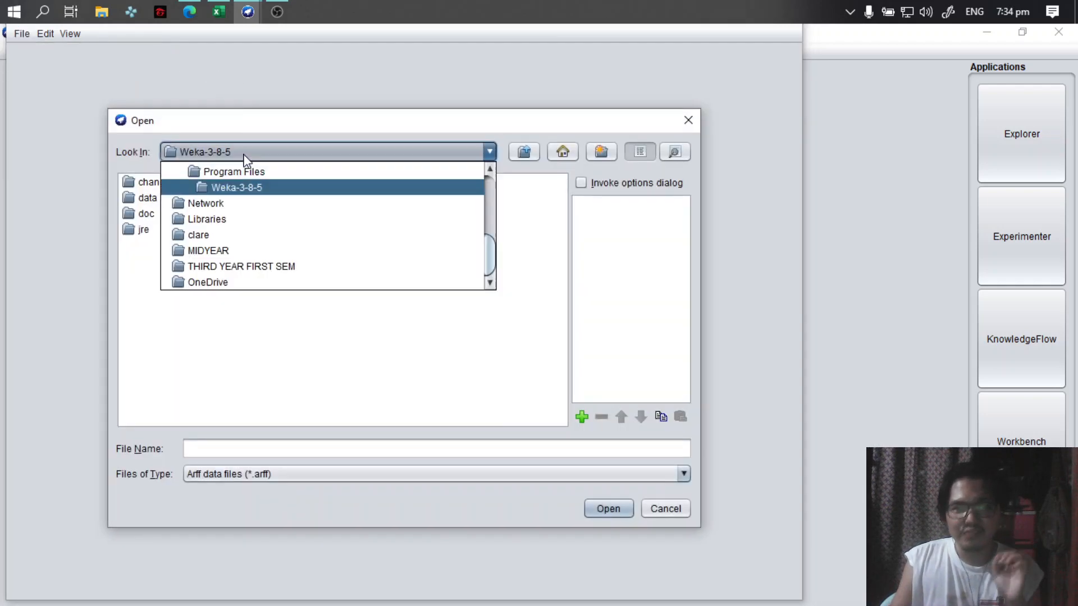
pyautogui.scroll(4, 234, 212)
pyautogui.click(231, 186)
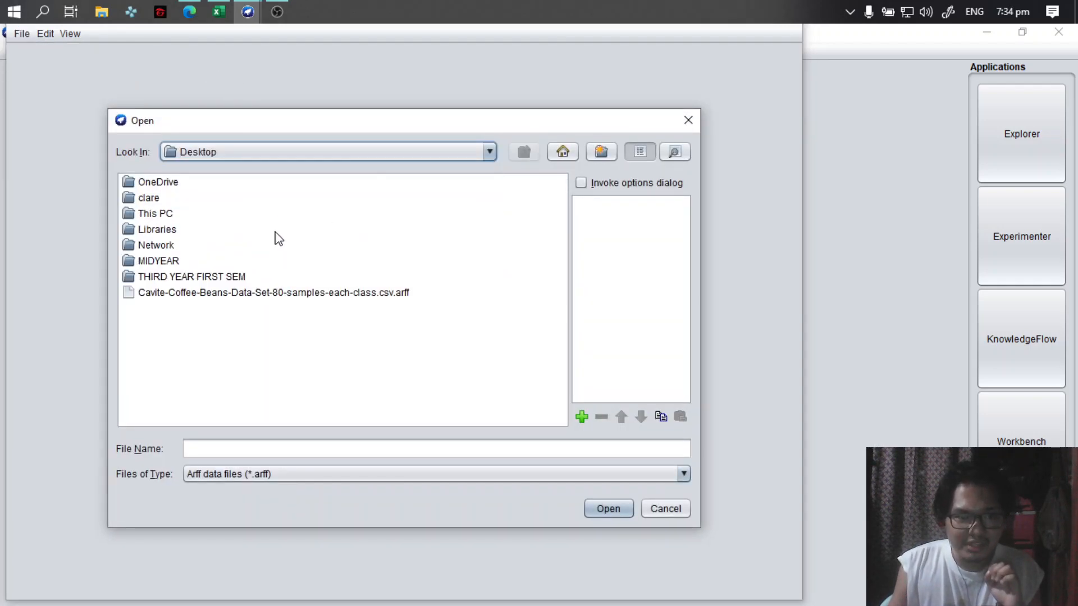
pyautogui.click(243, 291)
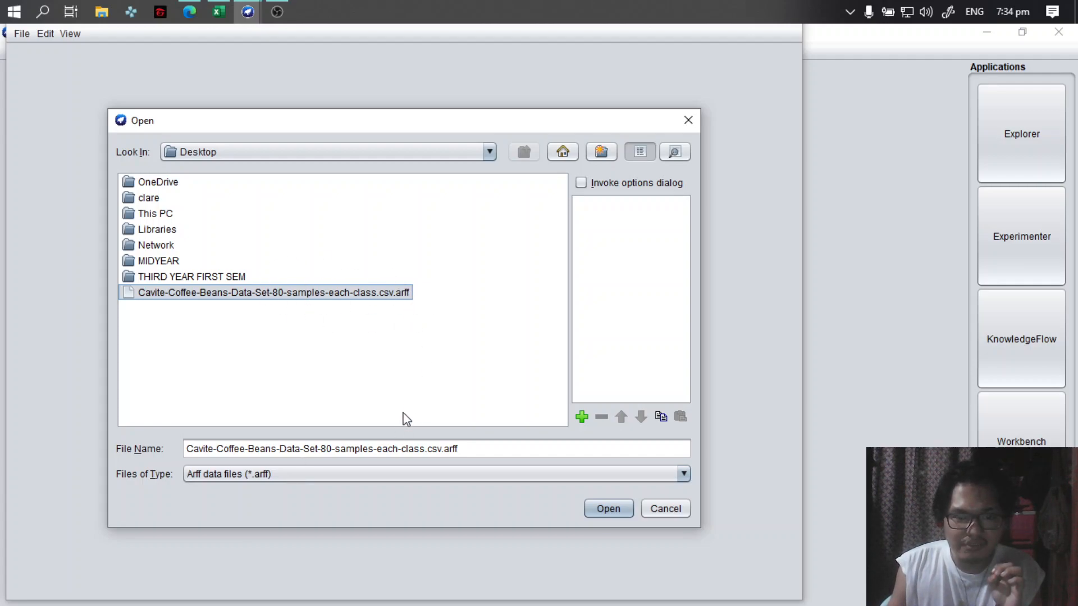
pyautogui.click(303, 475)
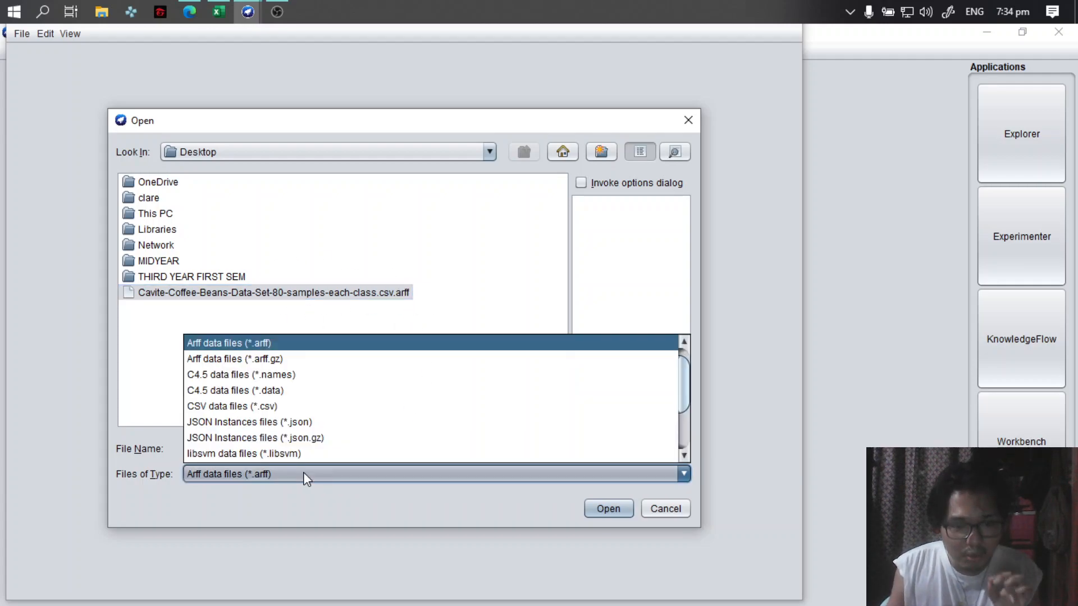
pyautogui.click(237, 407)
pyautogui.click(357, 295)
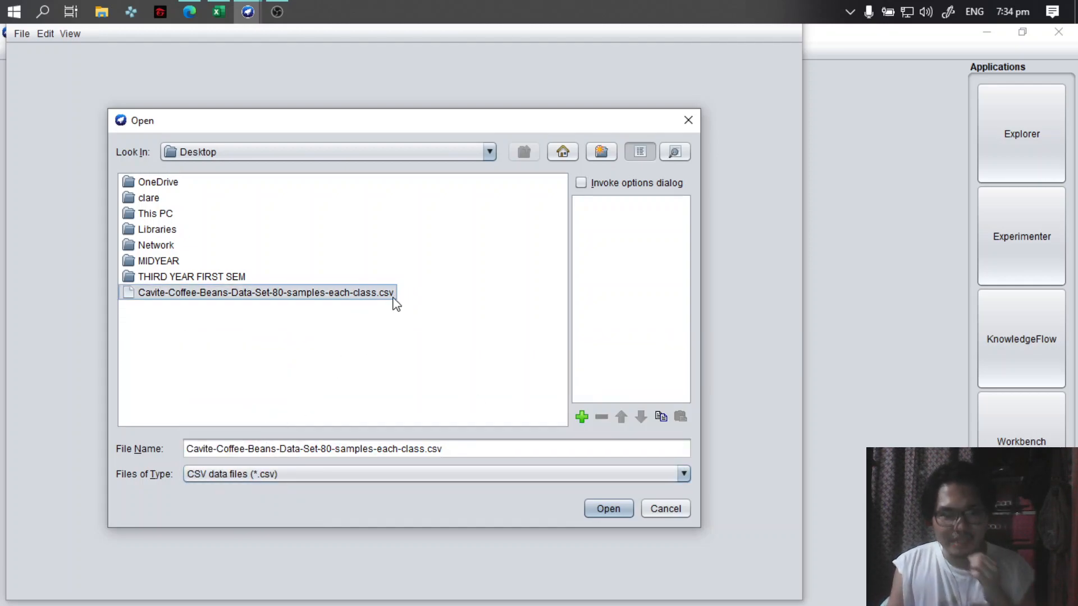
pyautogui.click(608, 509)
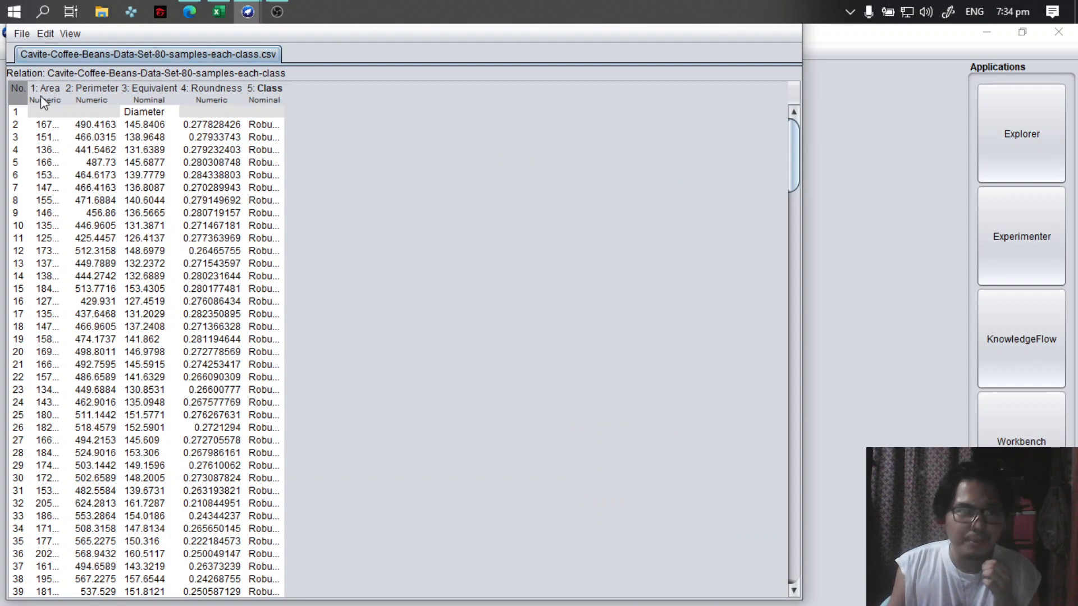
# Look through the loaded rows and save the data set to the Desktop as an Arff data file, overwriting the existing one
pyautogui.scroll(-14, 170, 289)
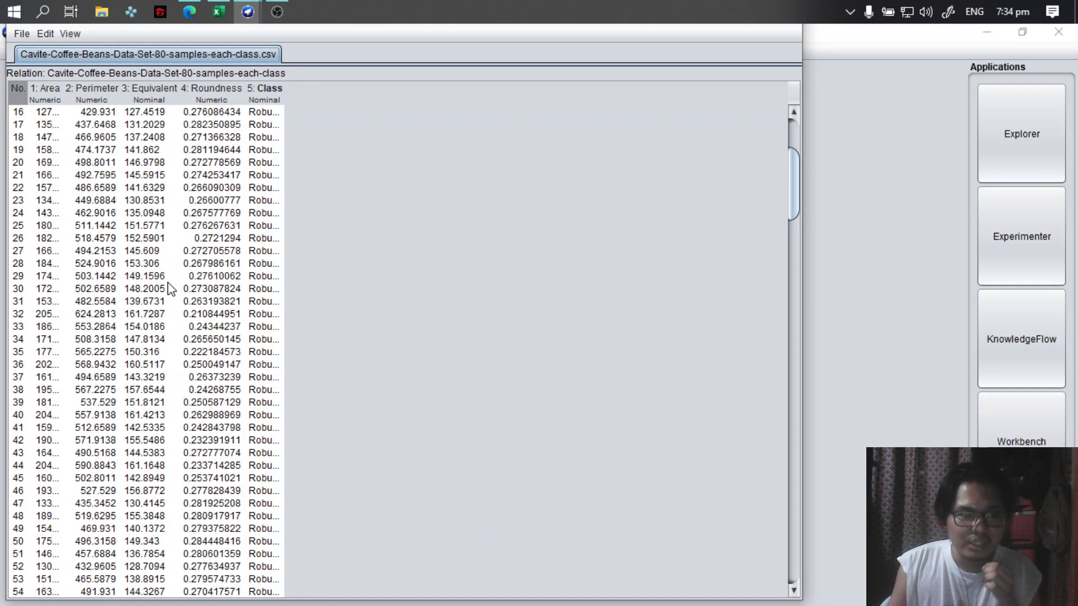
pyautogui.scroll(-20, 170, 290)
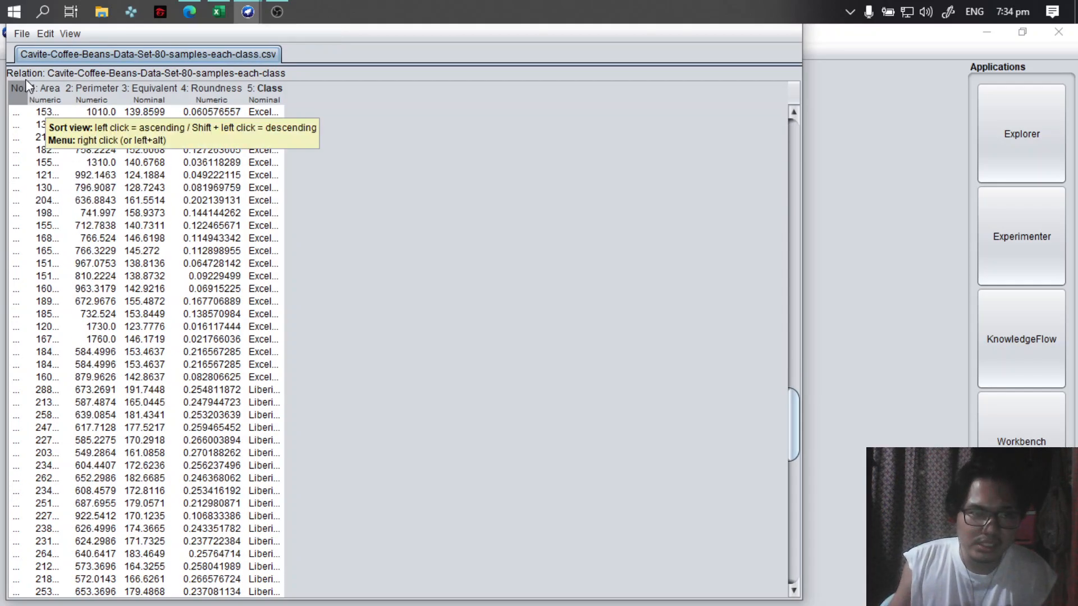
pyautogui.click(22, 34)
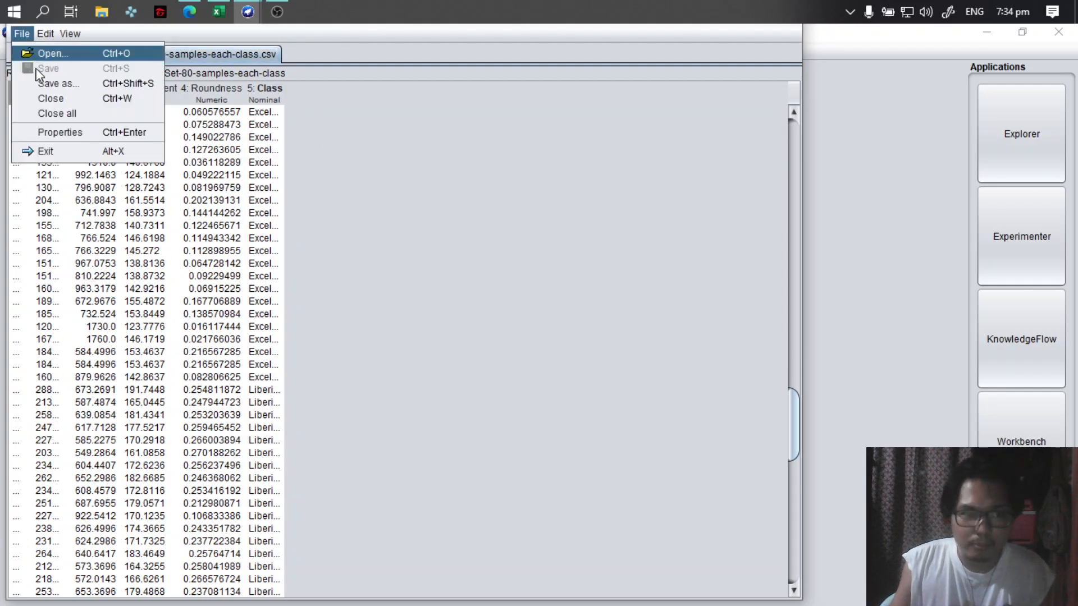
pyautogui.click(57, 83)
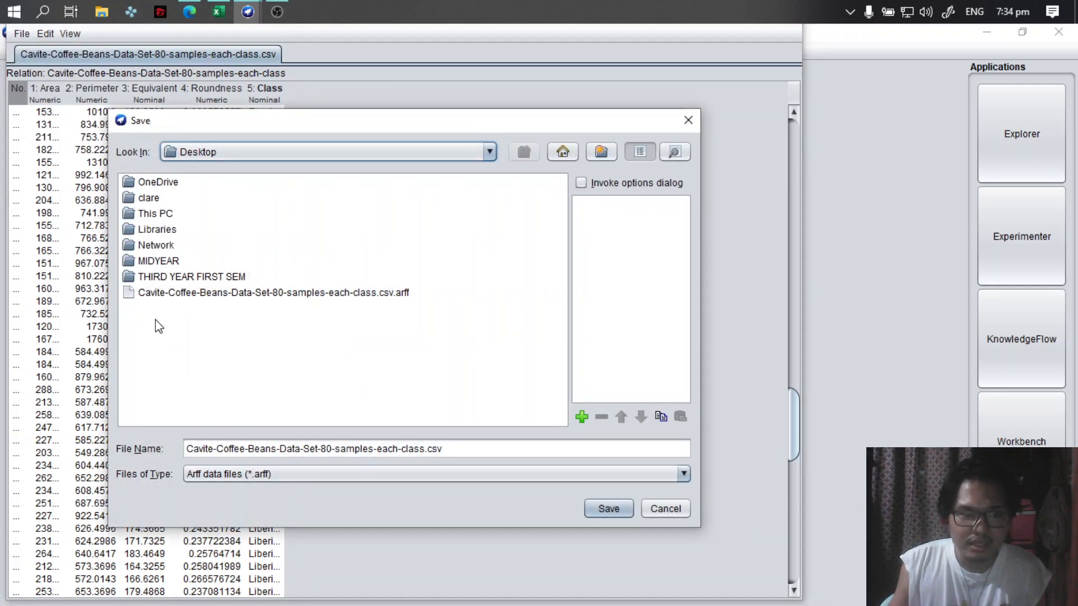
pyautogui.click(600, 505)
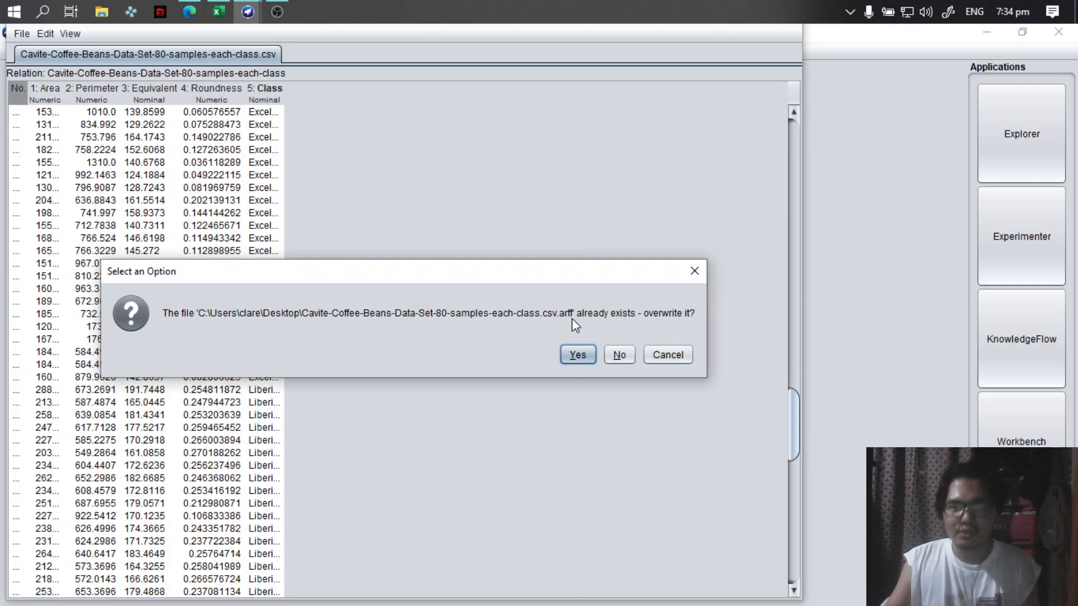
pyautogui.click(572, 355)
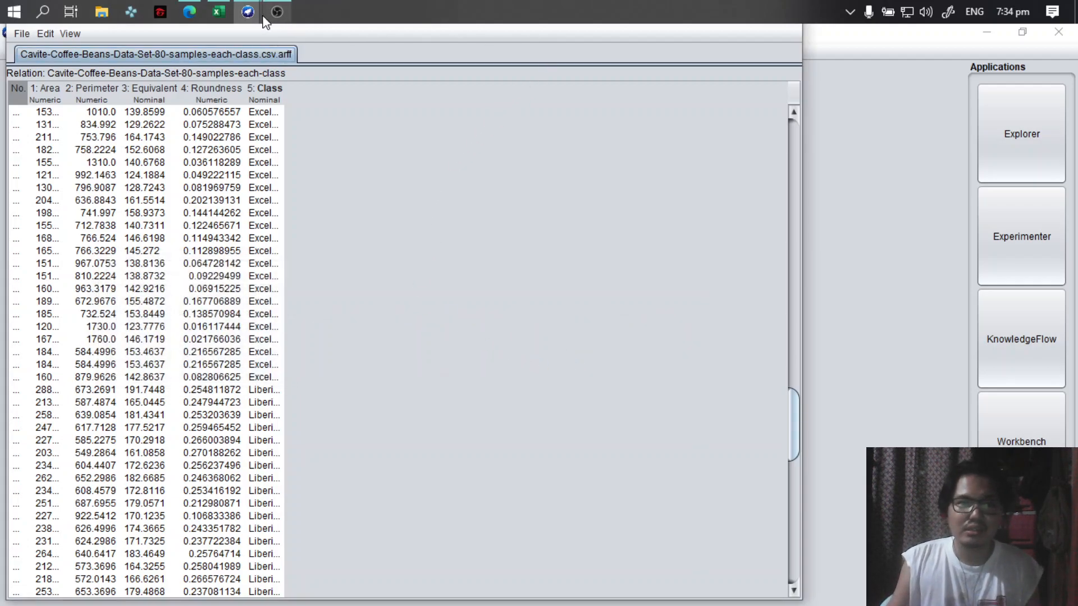
# Close the ArffViewer window and open the Weka Explorer
pyautogui.moveTo(251, 18)
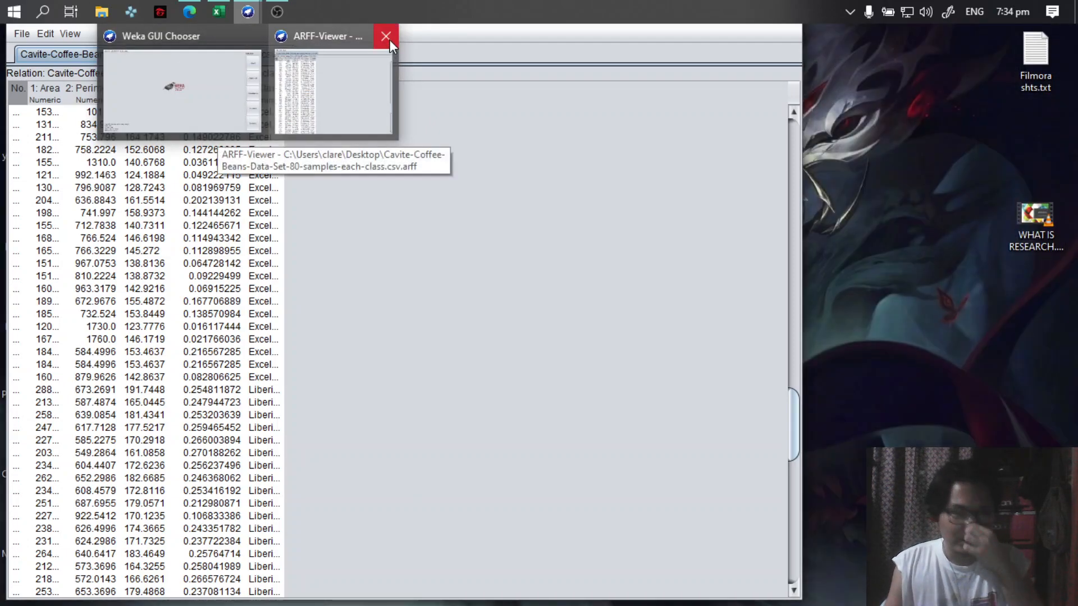
pyautogui.click(390, 56)
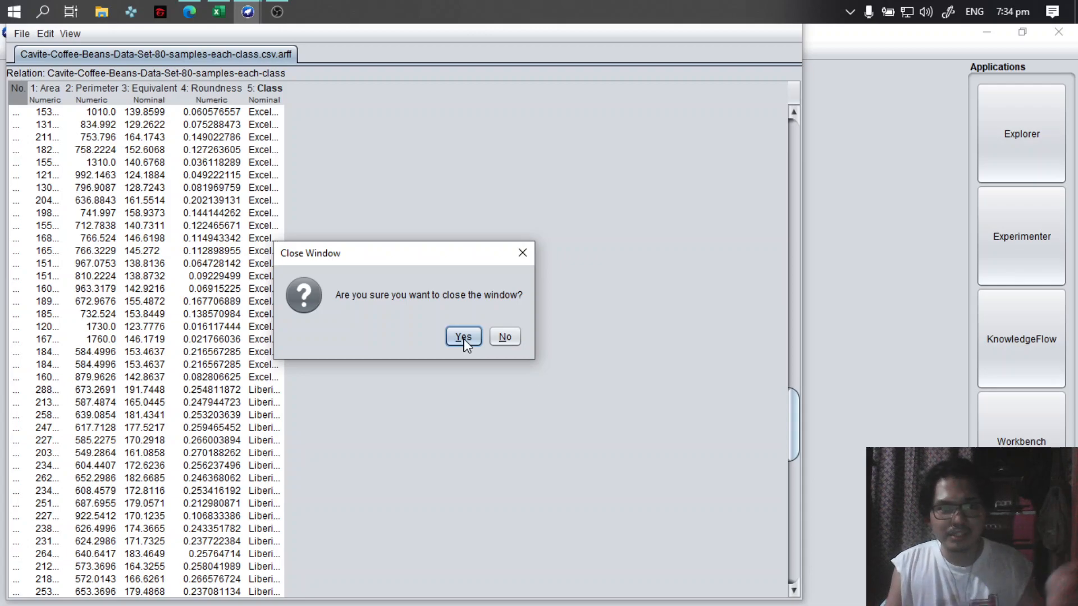
pyautogui.click(463, 337)
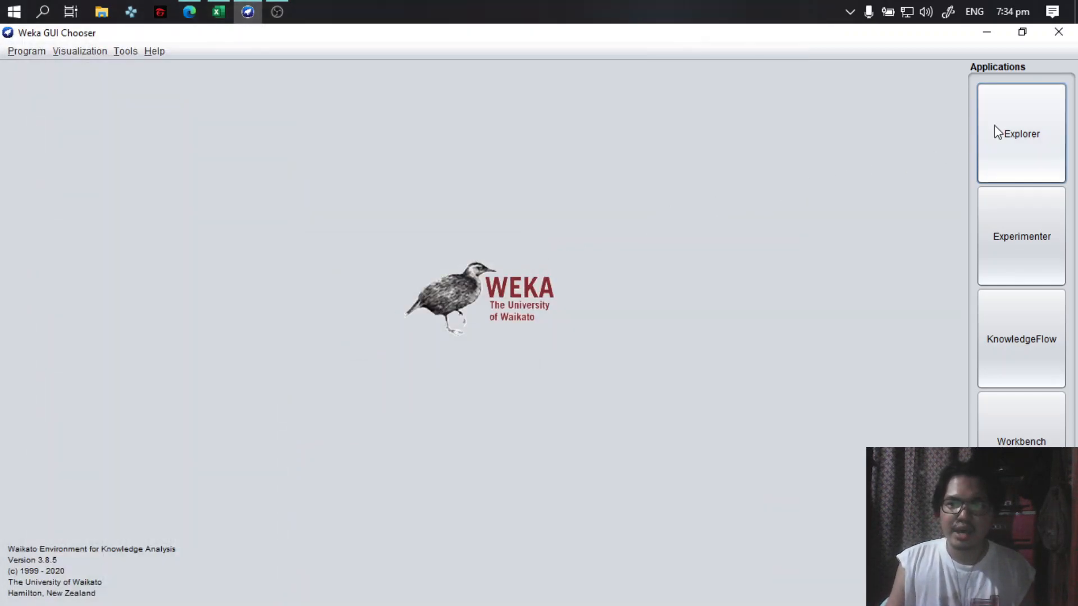
pyautogui.click(995, 126)
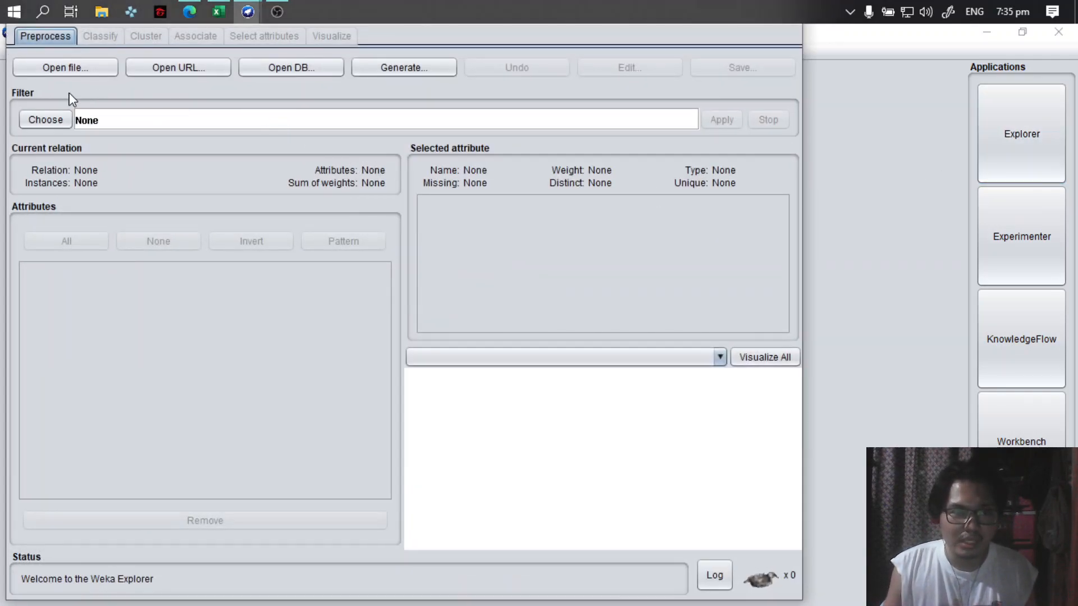
# Load Cavite-Coffee-Beans-Data-Set-80-samples-each-class.csv.arff from the Desktop into the Explorer for preprocessing
pyautogui.click(66, 69)
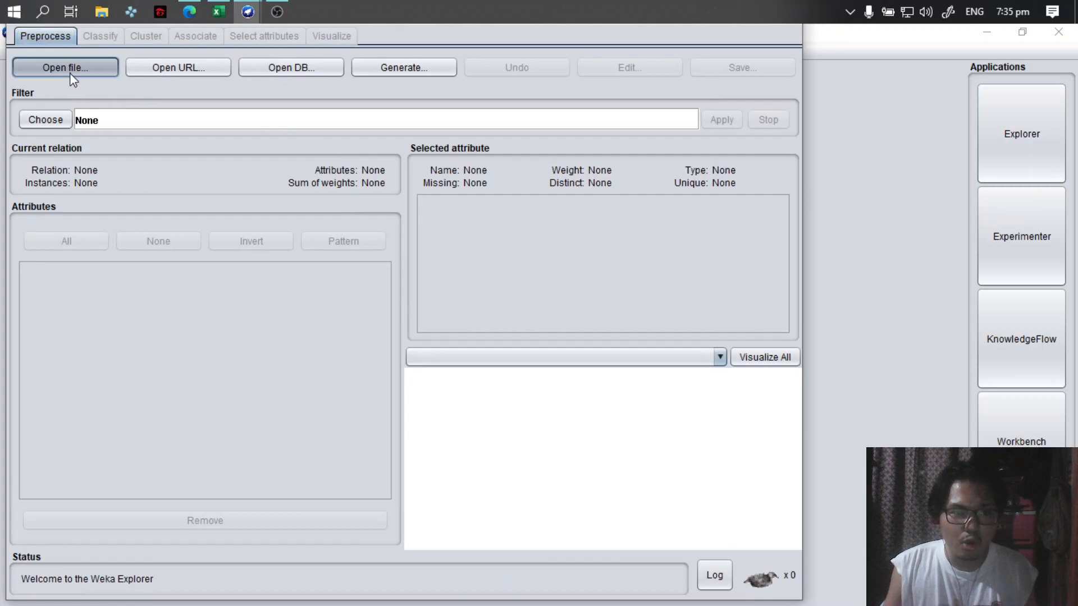
pyautogui.click(247, 134)
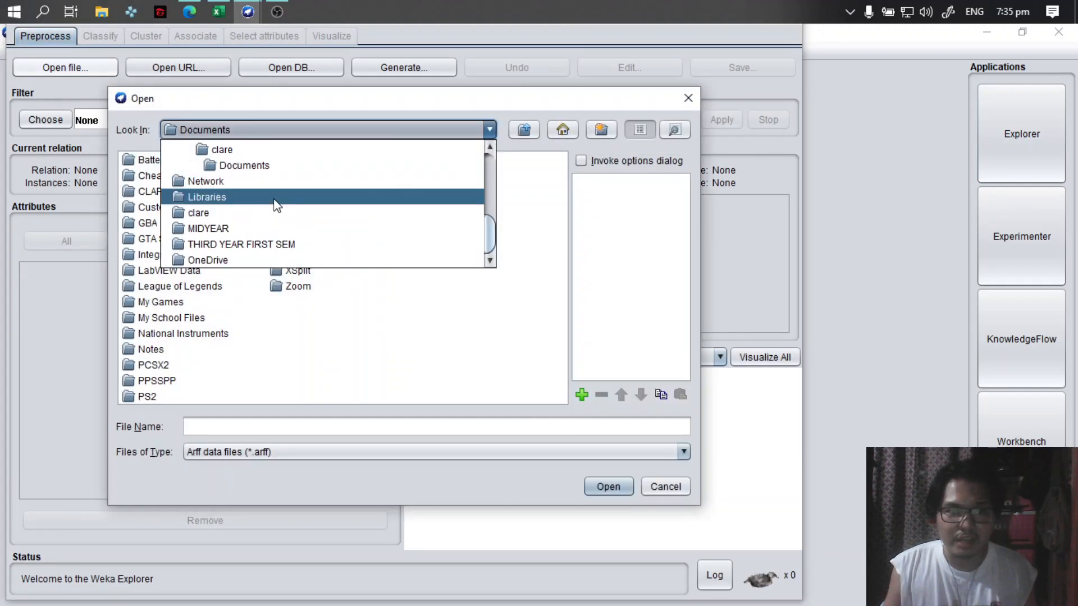
pyautogui.scroll(4, 271, 205)
pyautogui.click(198, 163)
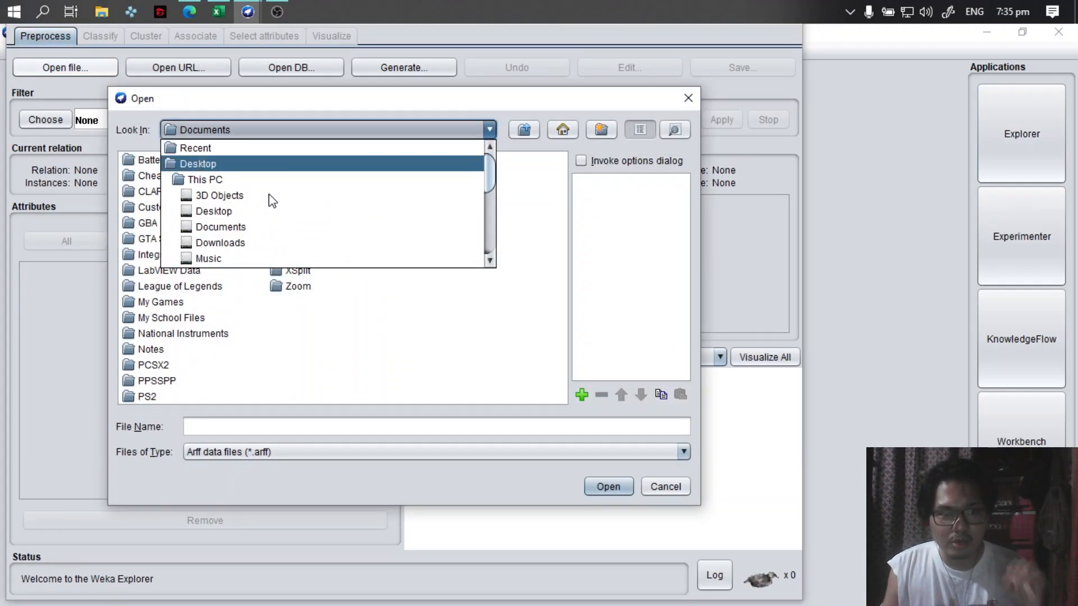
pyautogui.click(277, 271)
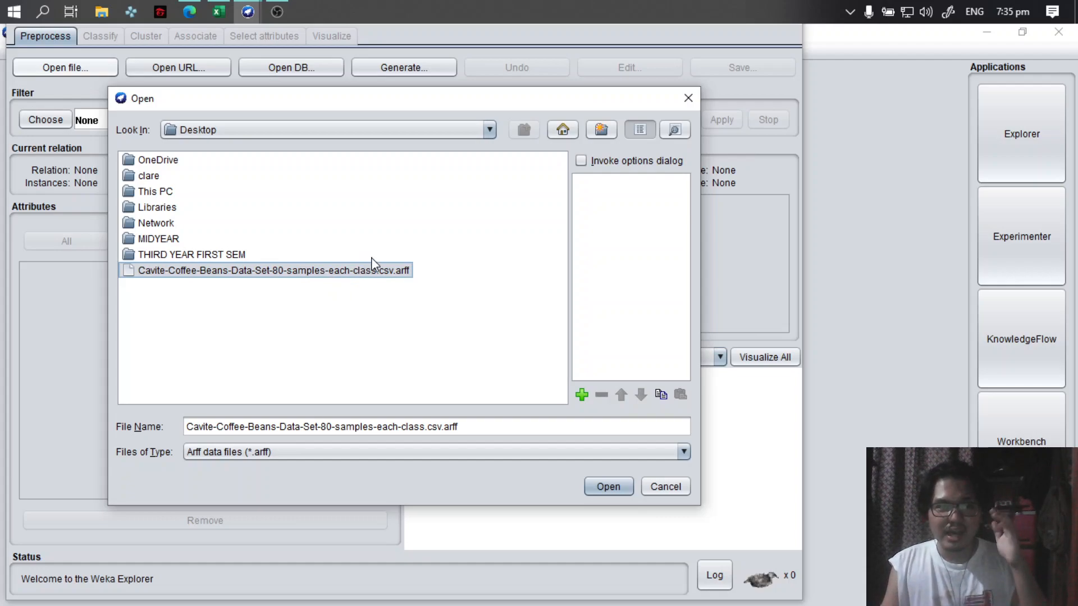
pyautogui.click(602, 488)
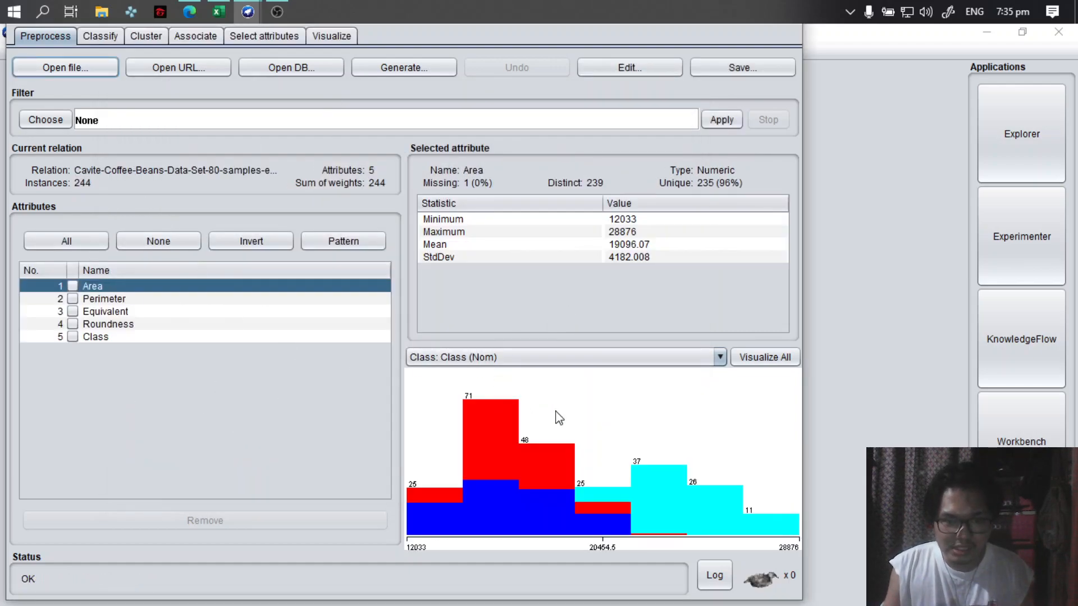
# Examine the class-coloured histograms of all attributes, close them, and bring up the classification settings
pyautogui.click(755, 359)
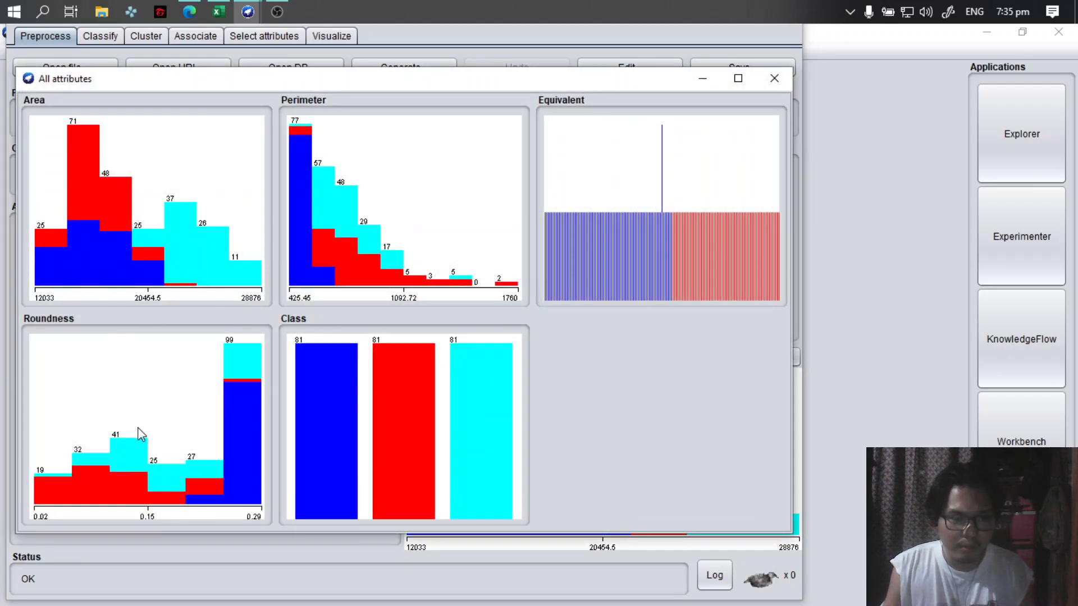
pyautogui.click(773, 80)
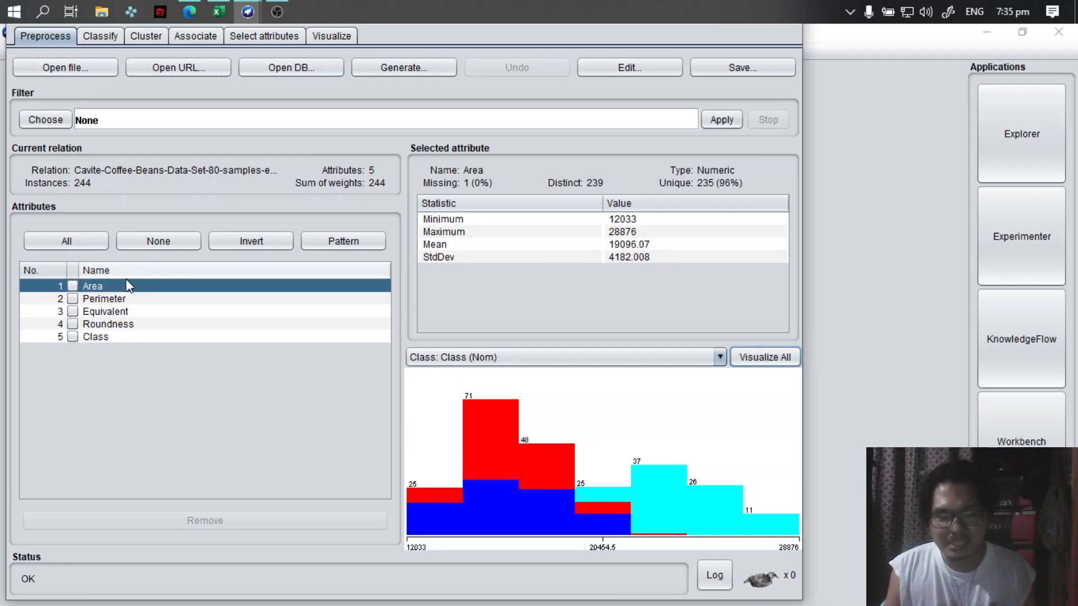
pyautogui.click(96, 39)
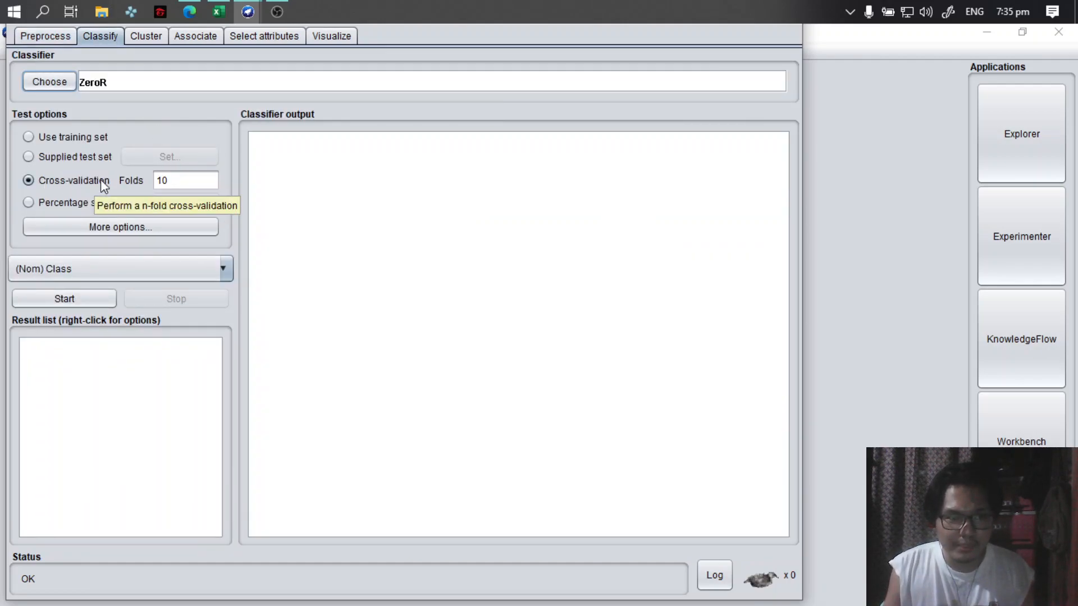
# Evaluate the BayesNet classifier on the Class attribute with 4-fold cross-validation and look through its output
pyautogui.doubleClick(169, 180)
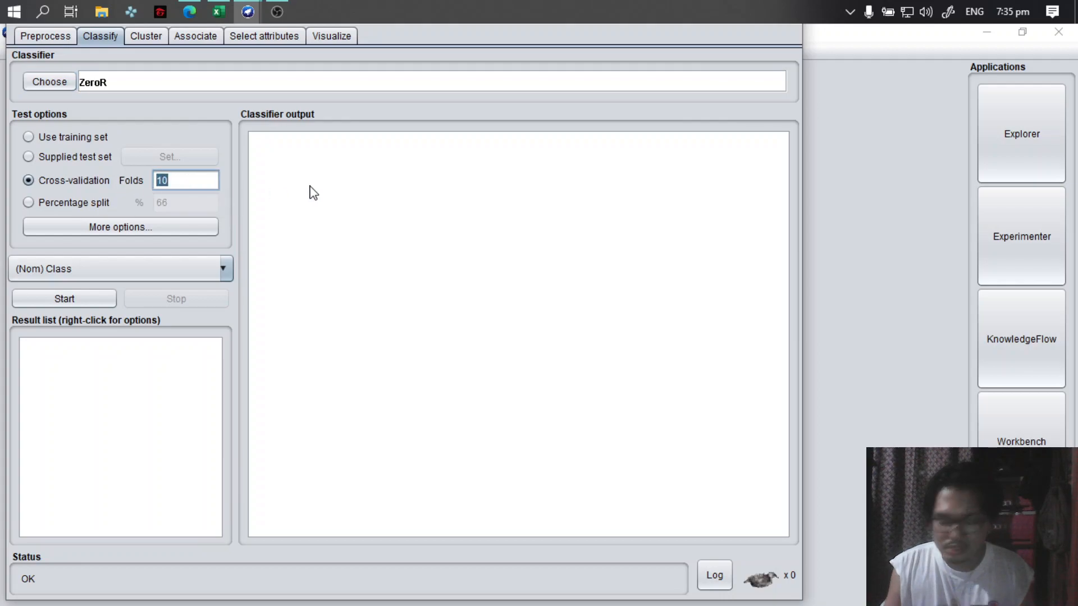
pyautogui.write('4')
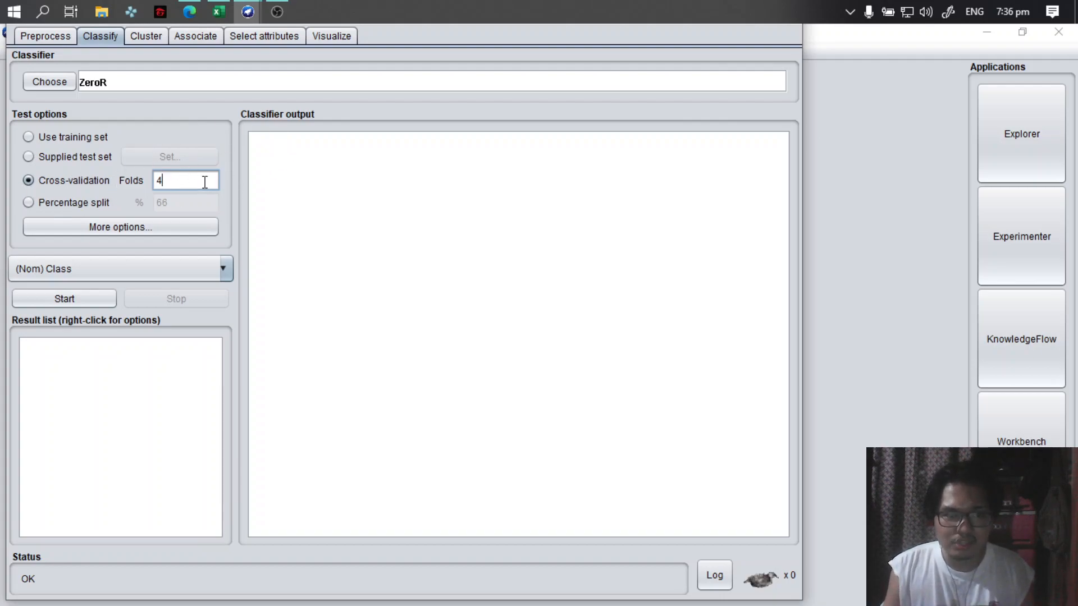
pyautogui.click(69, 83)
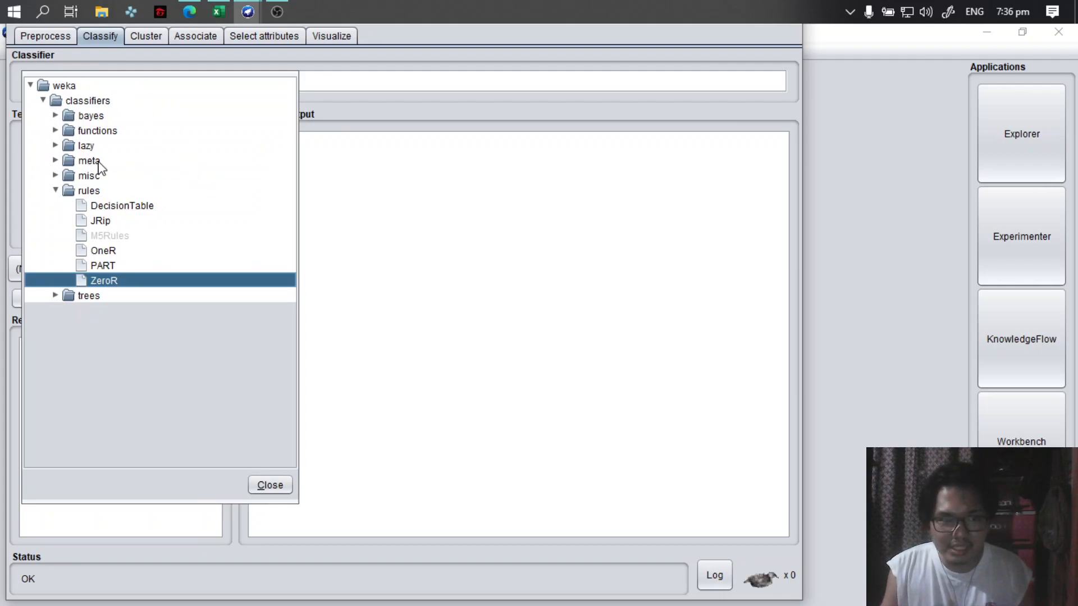
pyautogui.click(55, 116)
pyautogui.click(110, 131)
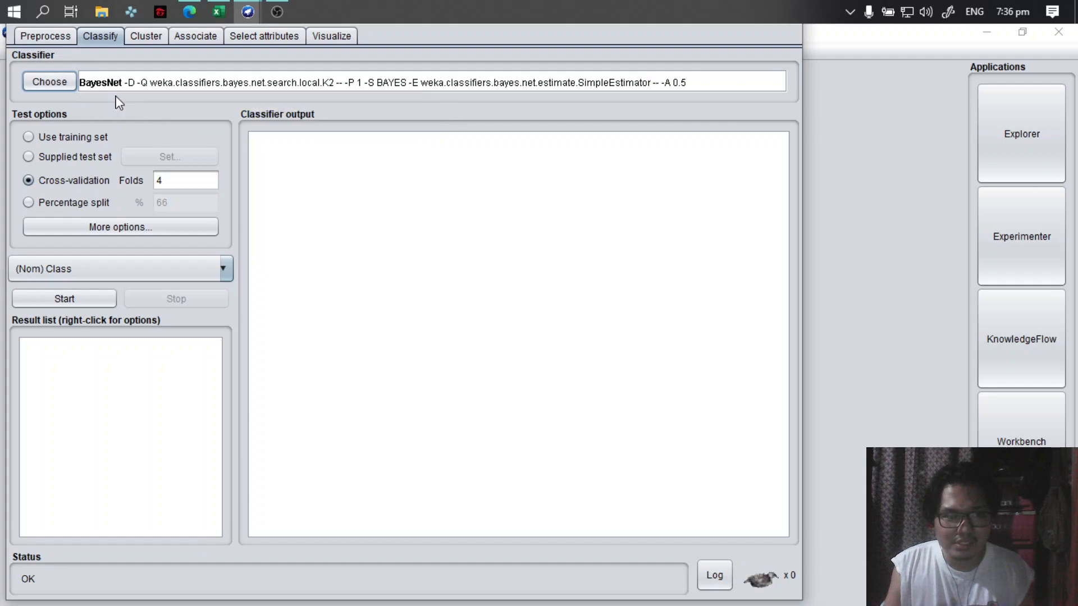
pyautogui.click(72, 300)
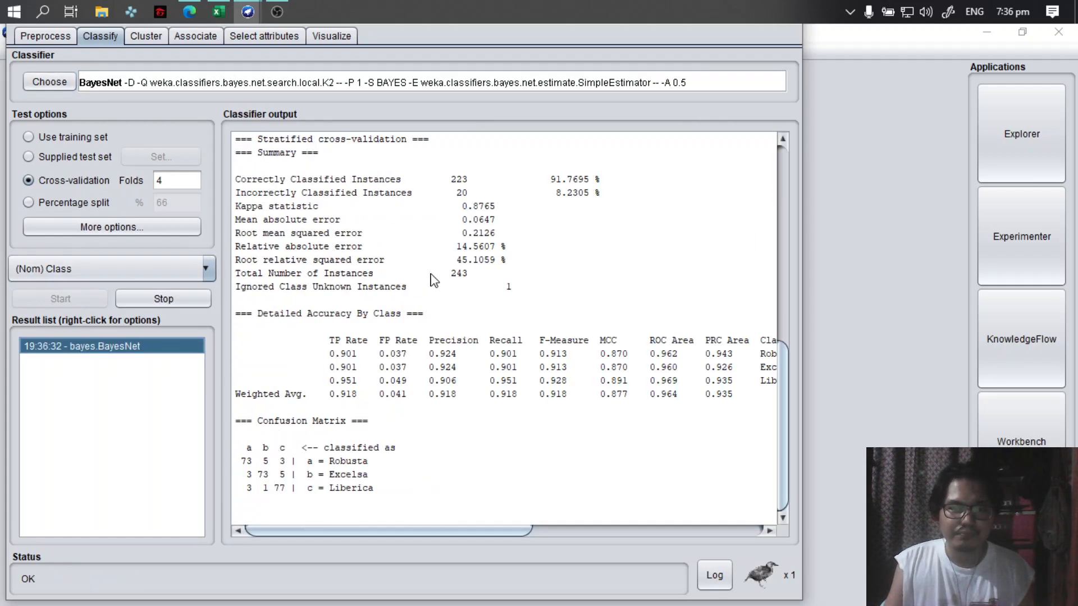
pyautogui.scroll(3, 433, 279)
pyautogui.scroll(-3, 433, 380)
pyautogui.scroll(3, 444, 358)
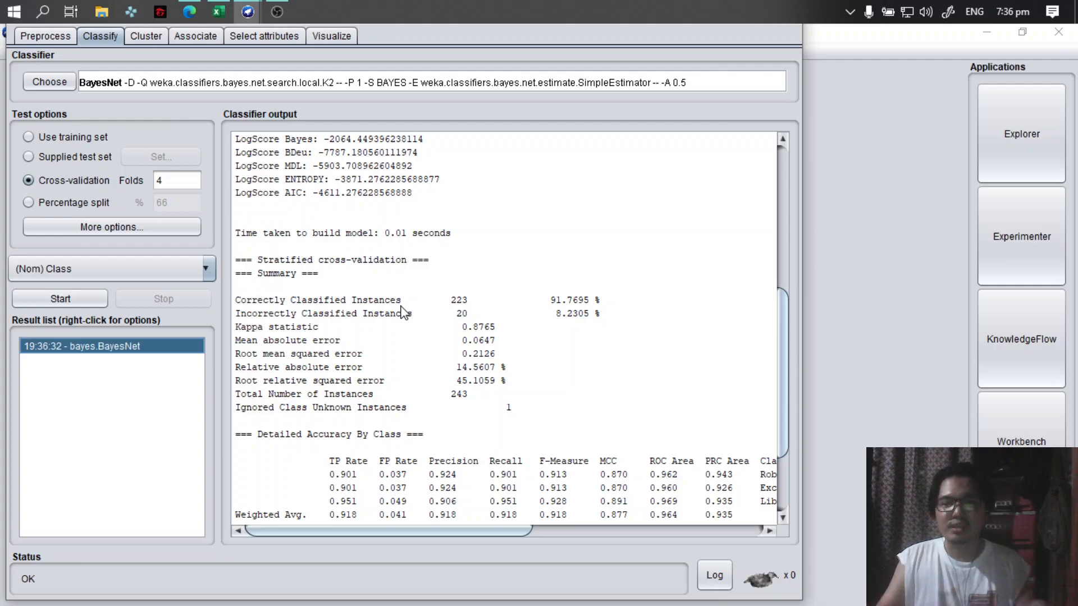
# Switch the classifier to NaiveBayesMultinomialText, run it with the same cross-validation, and review its accuracy summary
pyautogui.click(50, 82)
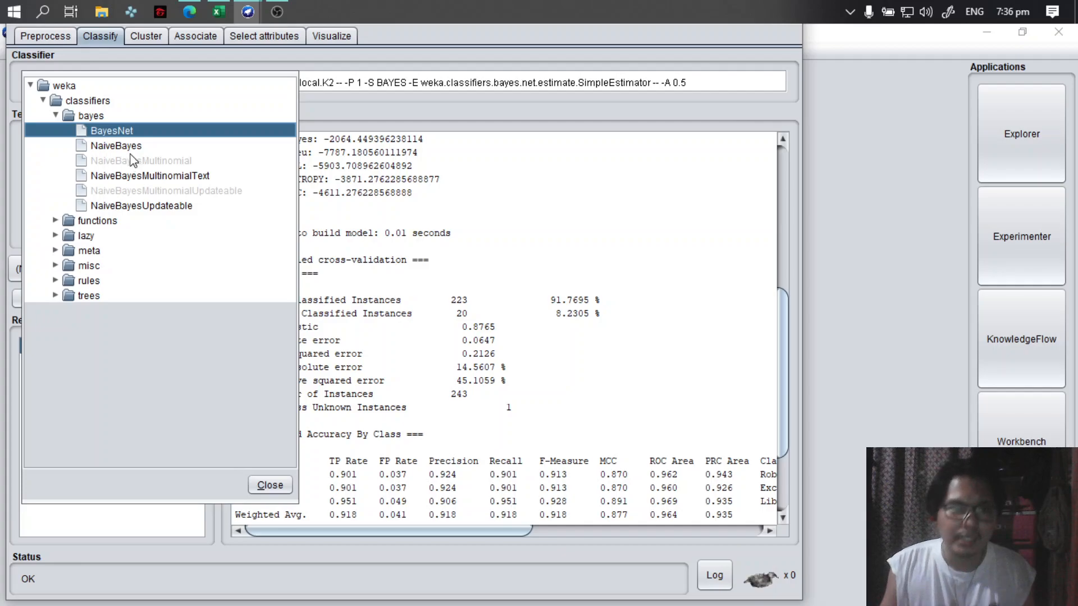
pyautogui.click(135, 147)
pyautogui.click(49, 82)
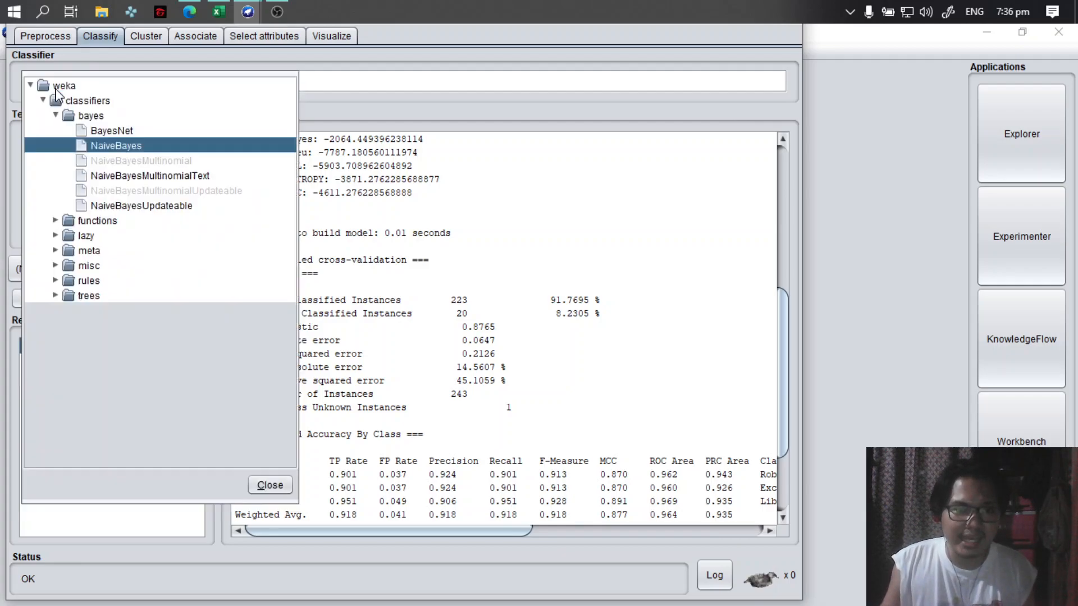
pyautogui.click(165, 176)
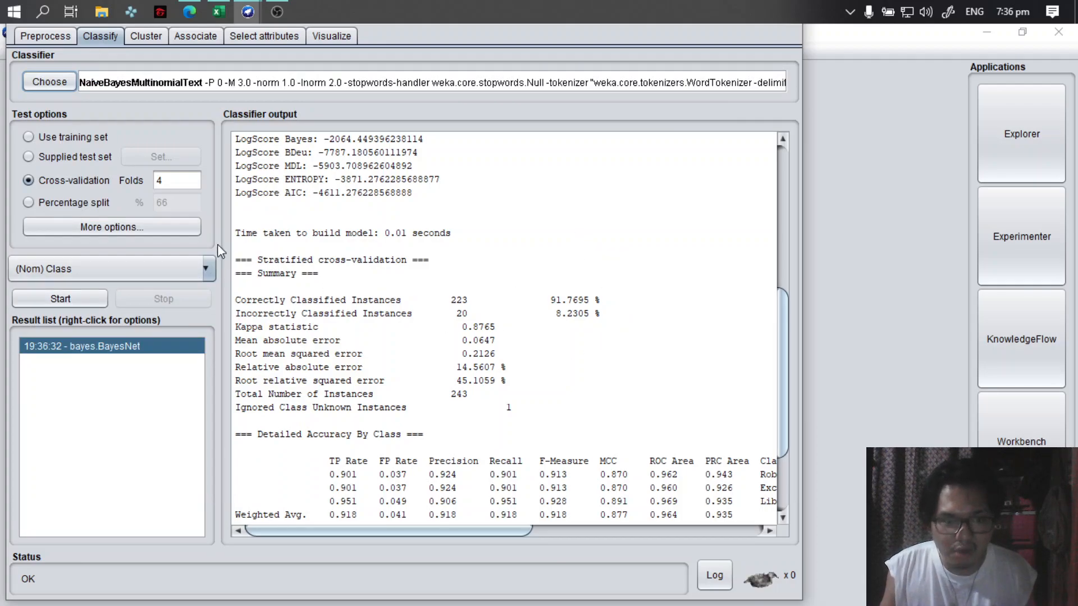
pyautogui.click(73, 297)
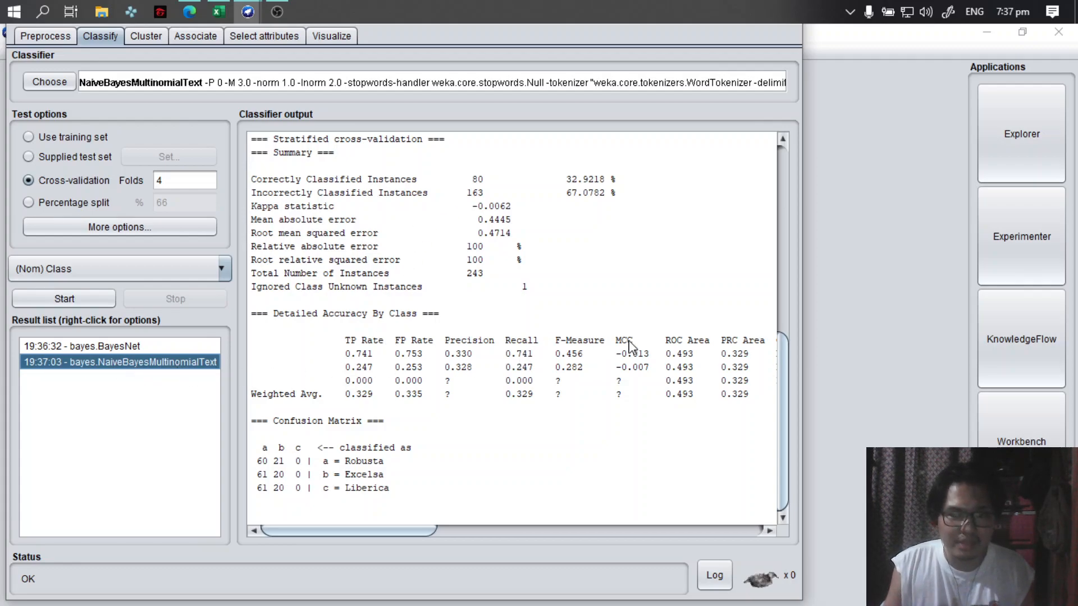
pyautogui.scroll(3, 631, 343)
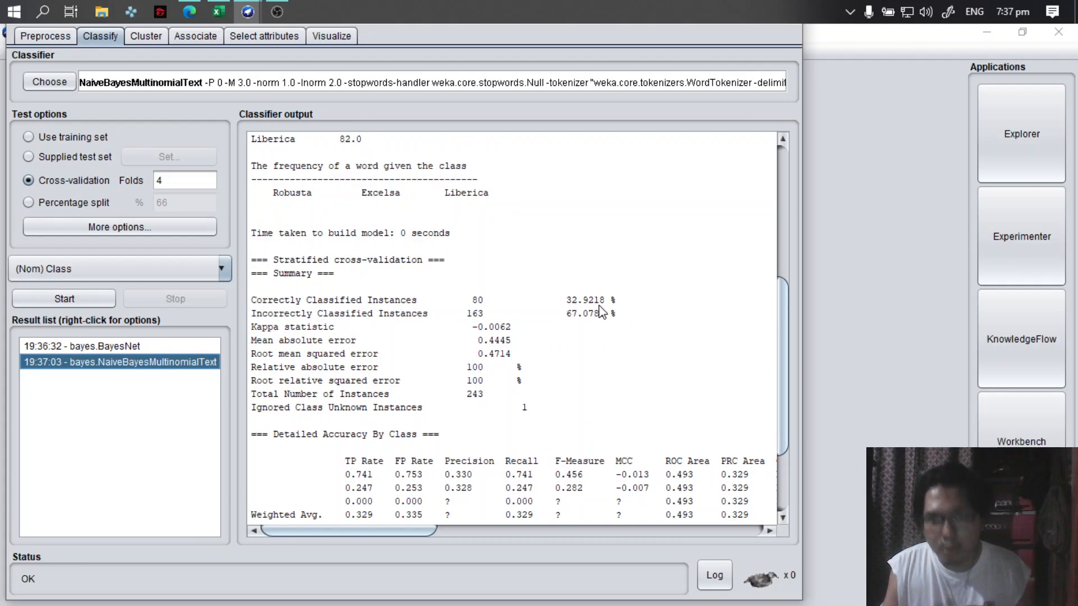
# Run the NaiveBayesUpdateable classifier and compare its results with those of the BayesNet run
pyautogui.click(61, 83)
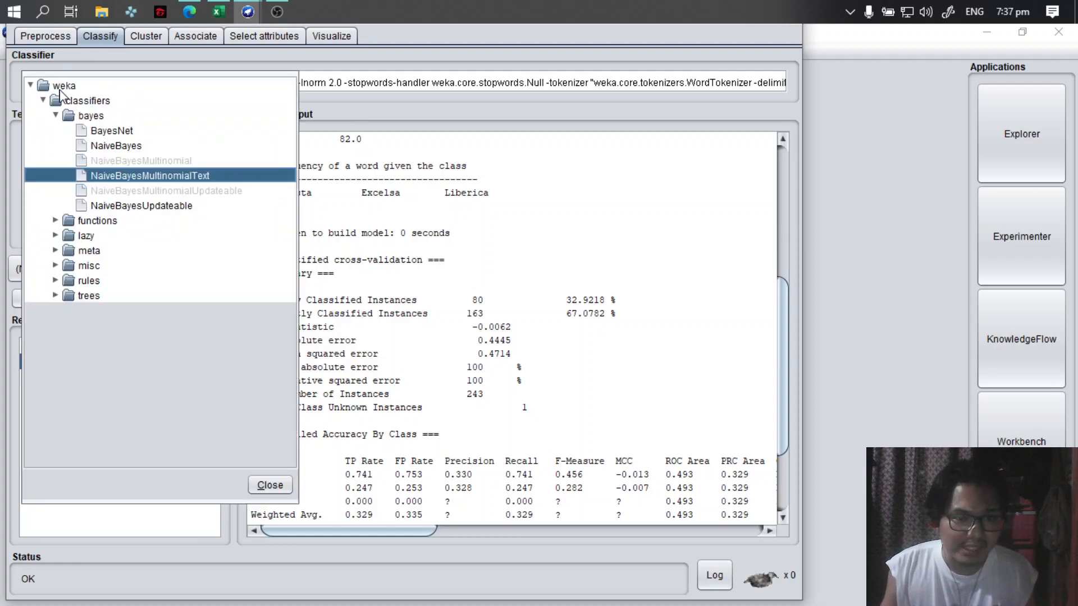
pyautogui.click(115, 207)
pyautogui.click(56, 298)
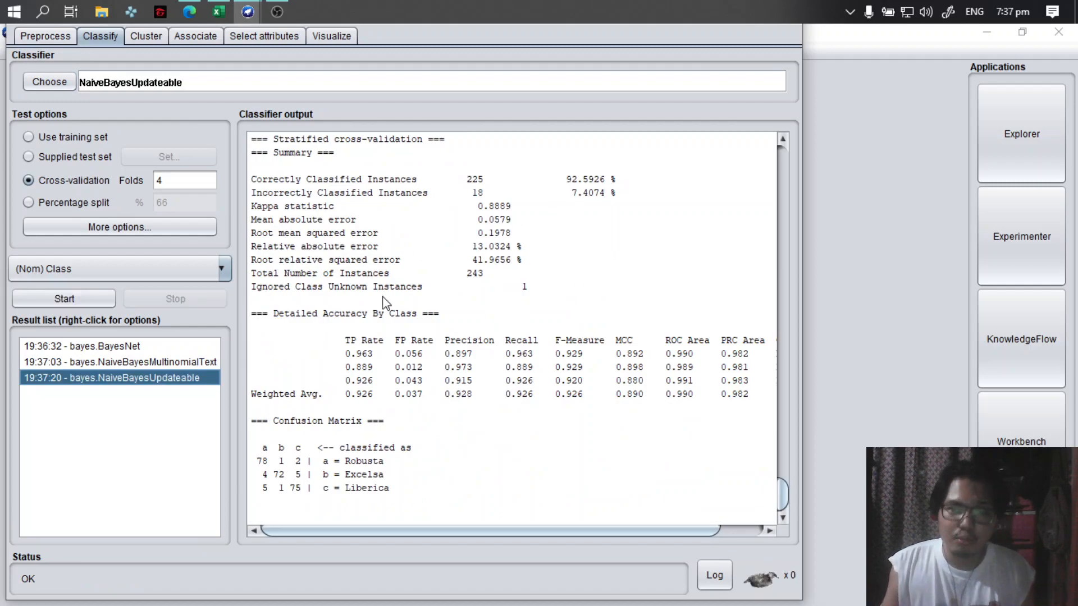
pyautogui.click(166, 349)
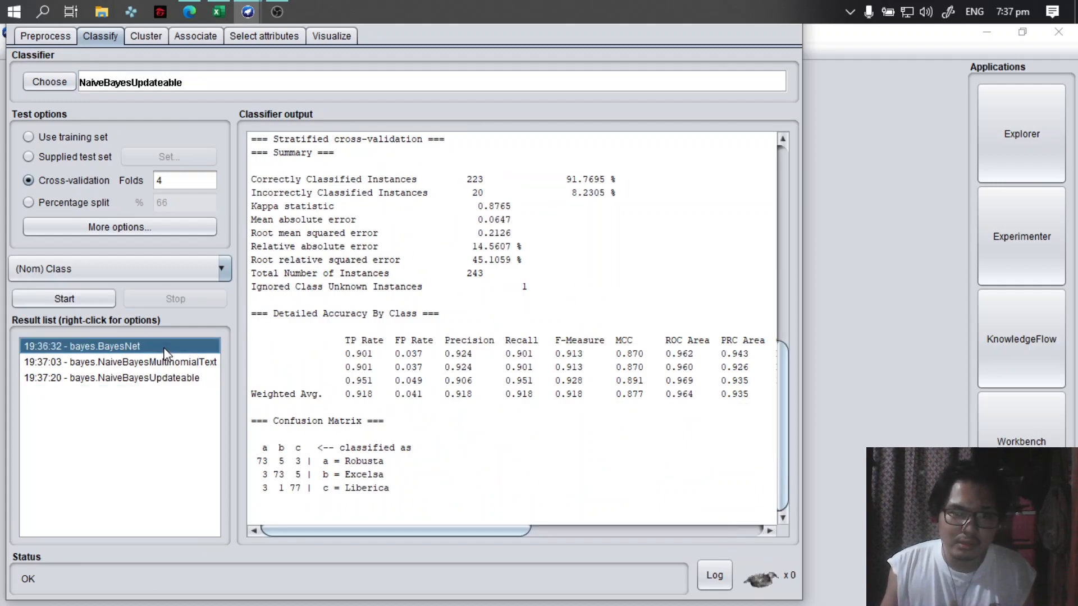
pyautogui.click(136, 380)
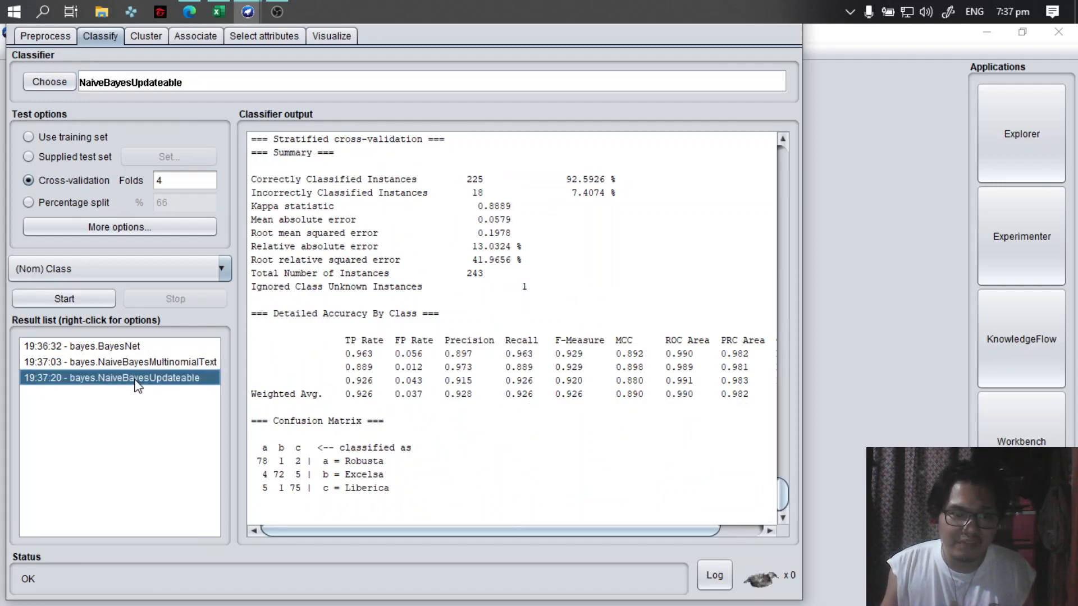
pyautogui.click(109, 351)
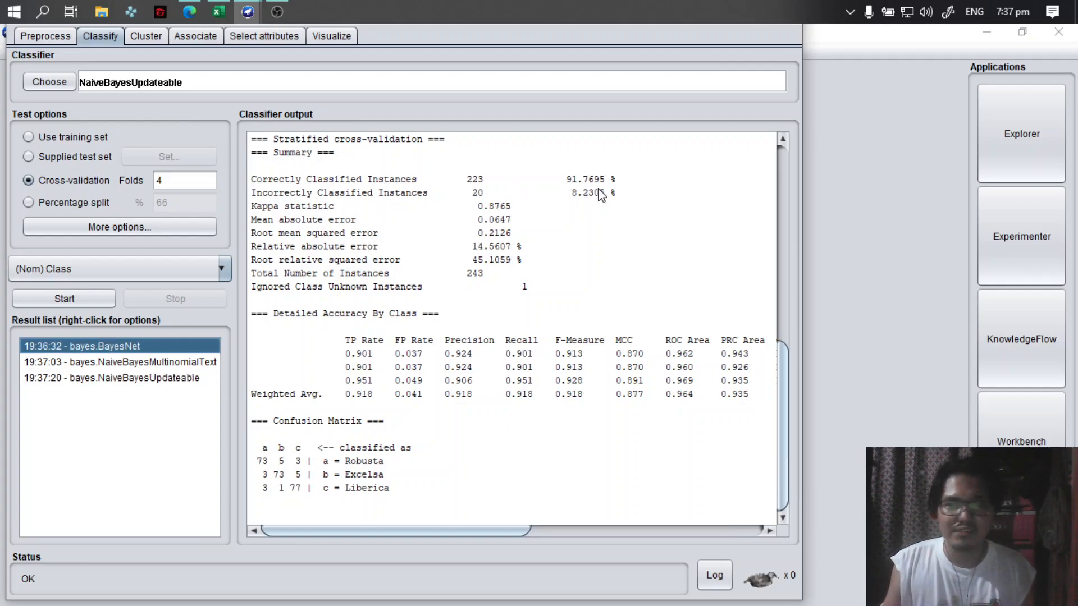
# Choose the DecisionStump tree classifier and run it on the coffee bean data
pyautogui.click(48, 84)
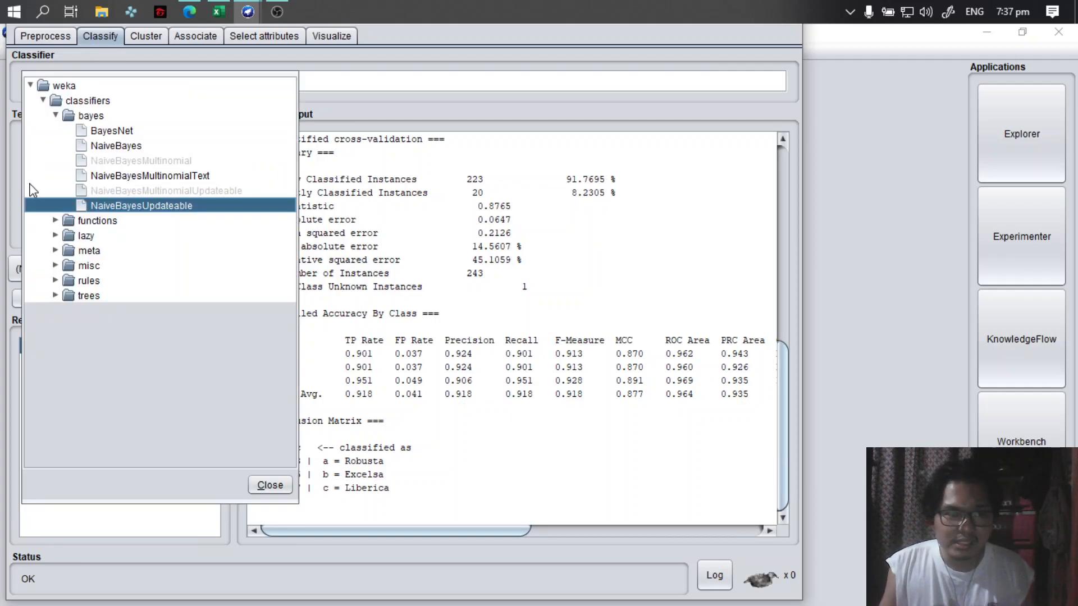
pyautogui.click(58, 294)
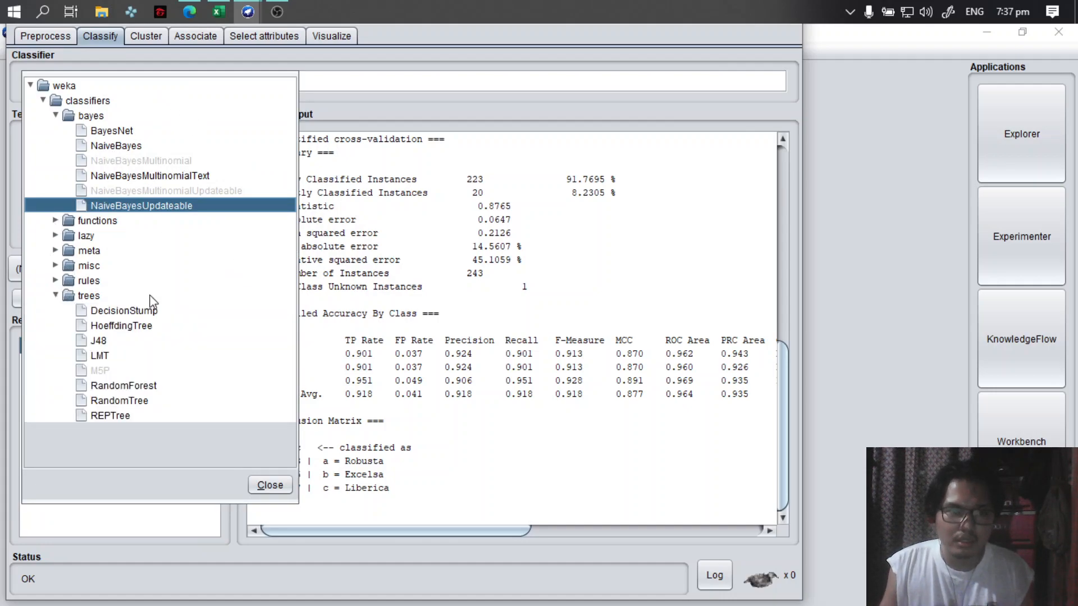
pyautogui.click(124, 310)
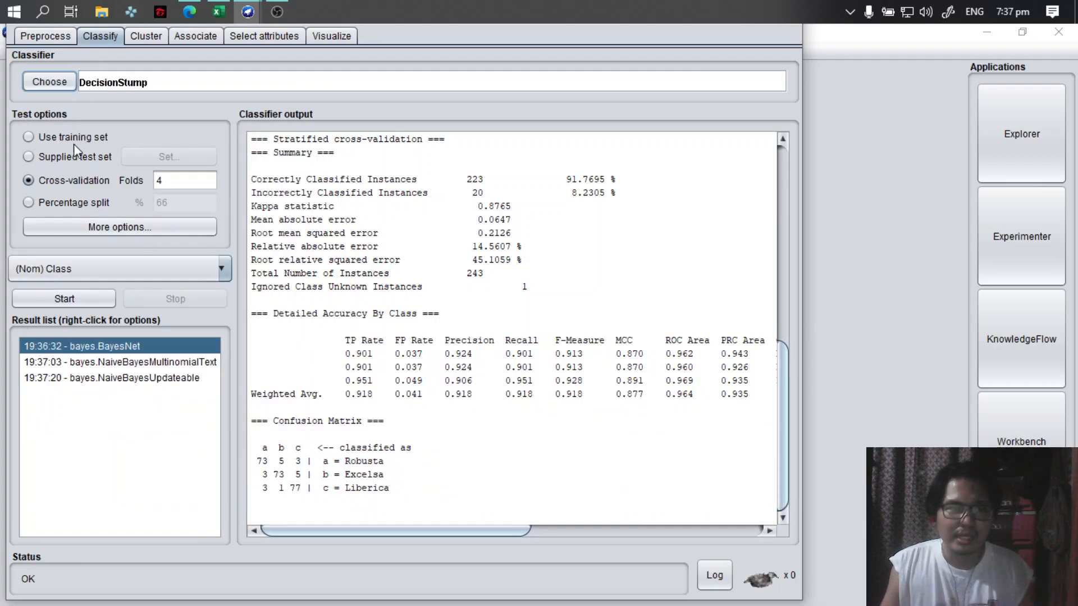
pyautogui.click(77, 302)
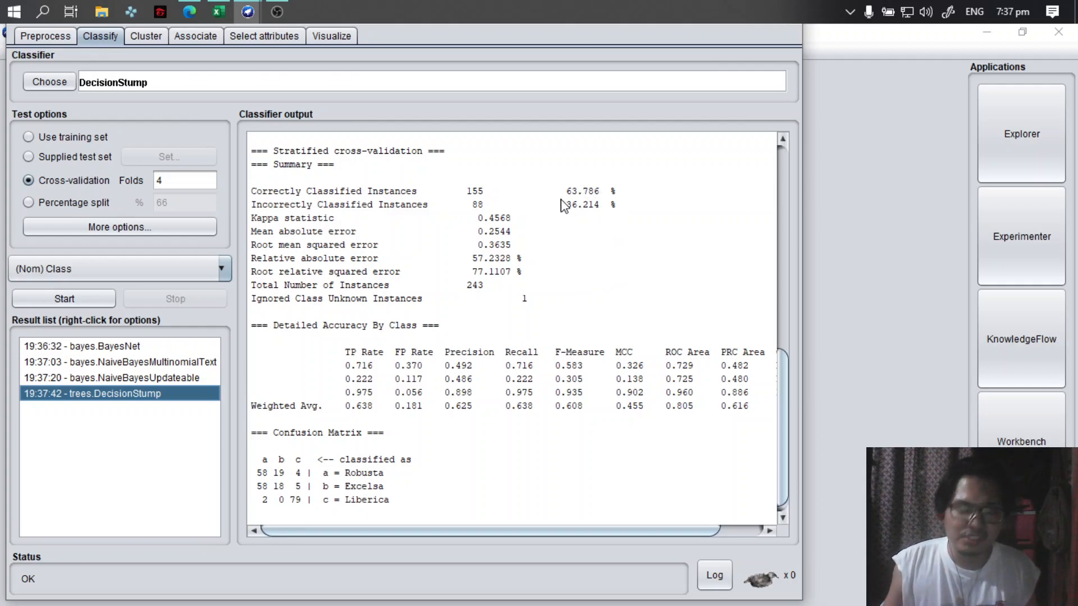
# Run the HoeffdingTree classifier and compare its results with those of the NaiveBayesUpdateable run
pyautogui.click(67, 83)
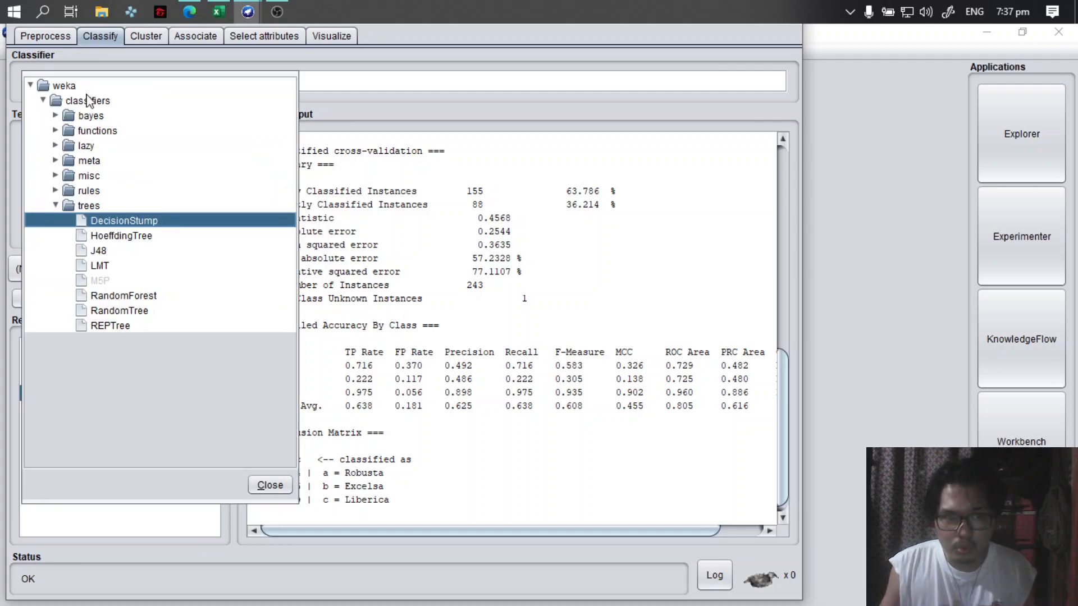
pyautogui.click(141, 239)
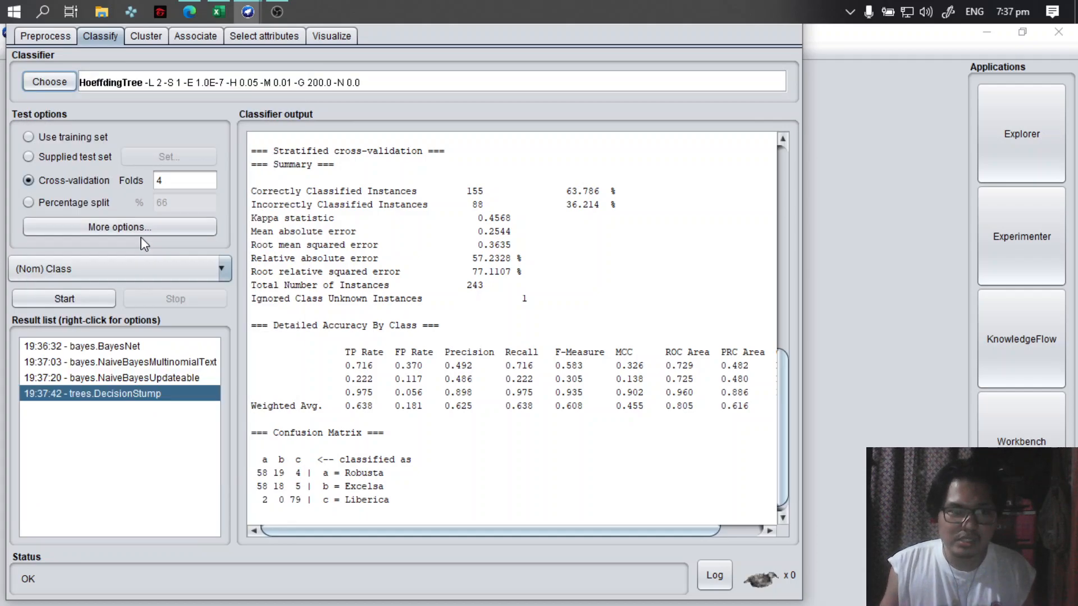
pyautogui.click(87, 300)
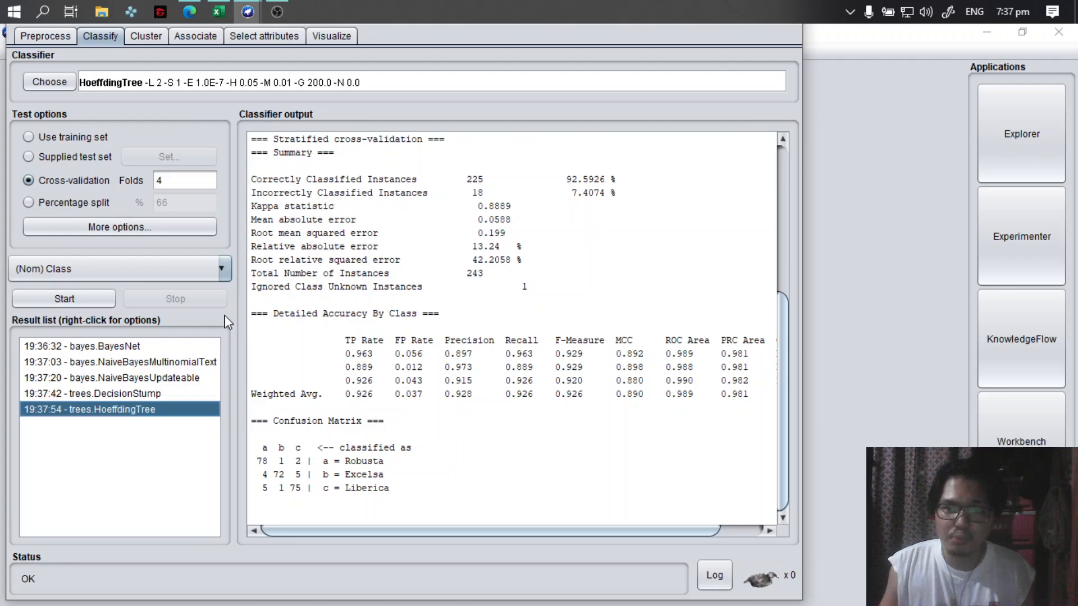
pyautogui.click(145, 380)
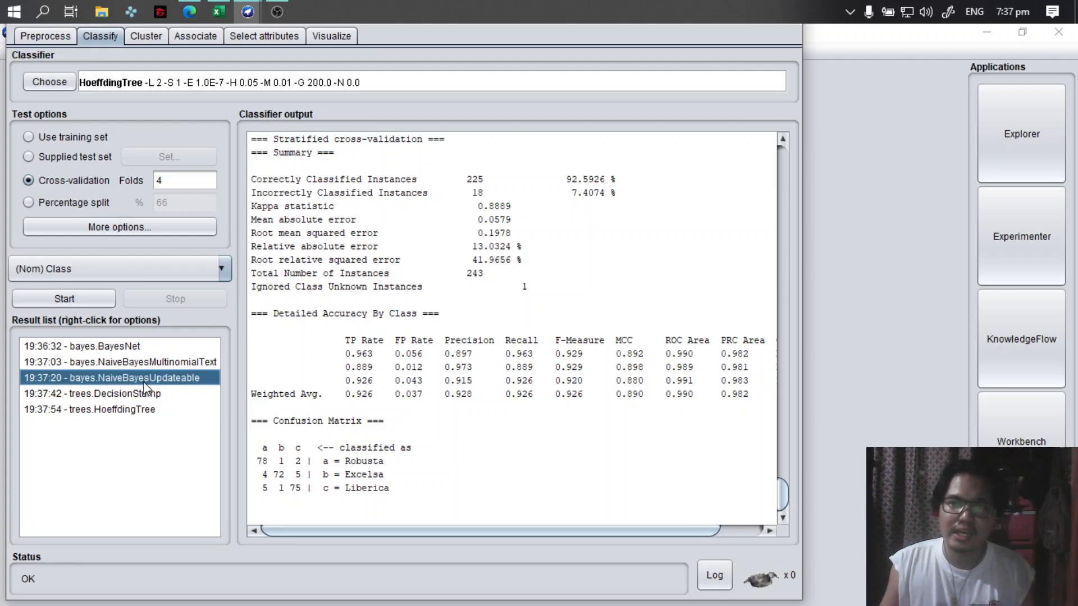
pyautogui.click(117, 412)
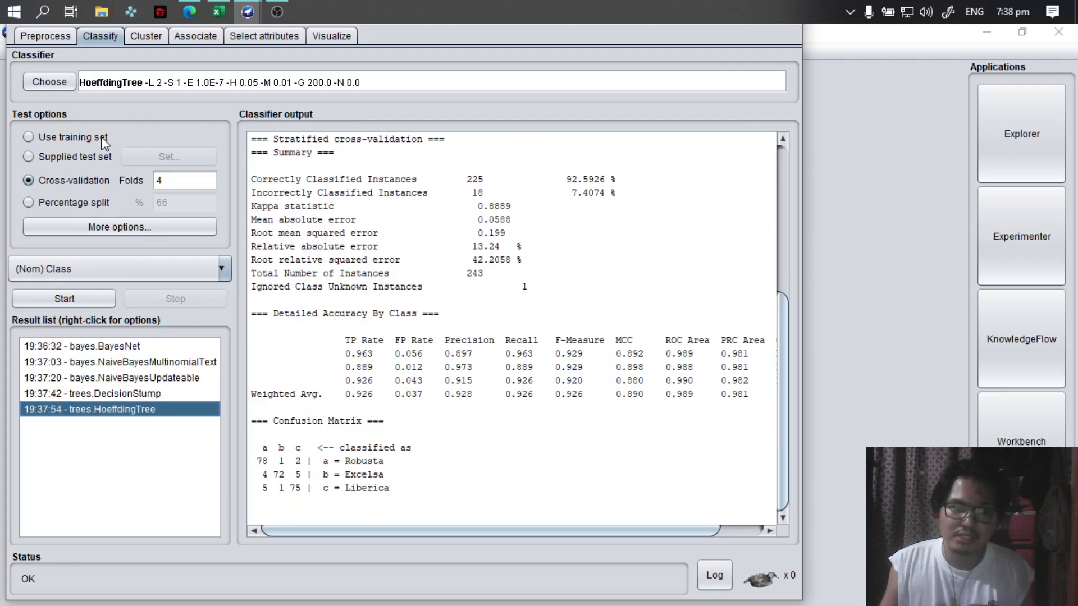
# Choose the J48 tree classifier and run it with the current cross-validation settings
pyautogui.click(45, 82)
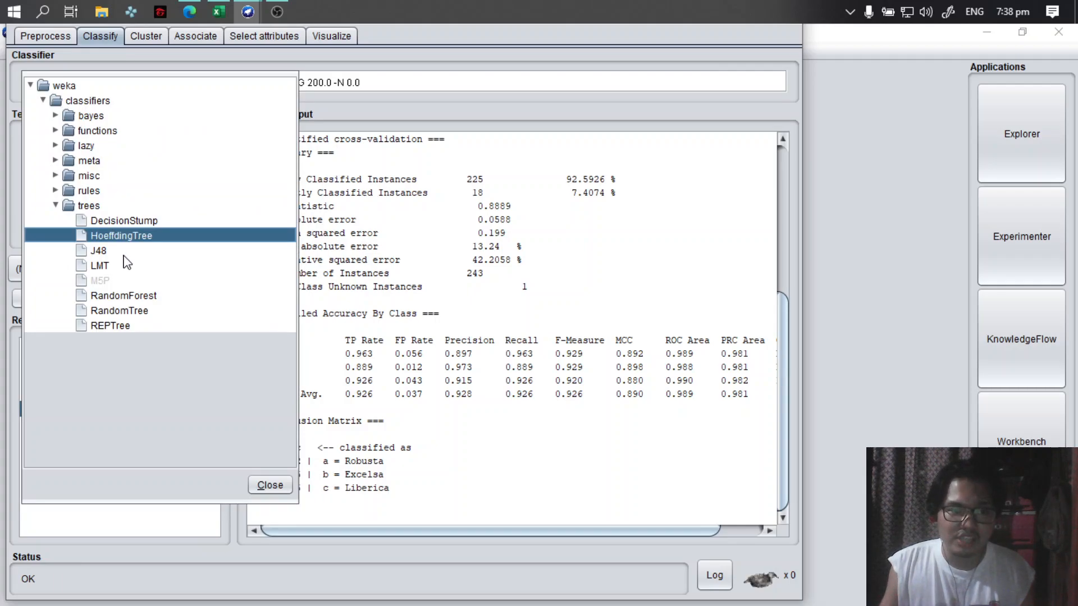
pyautogui.click(100, 251)
pyautogui.click(82, 305)
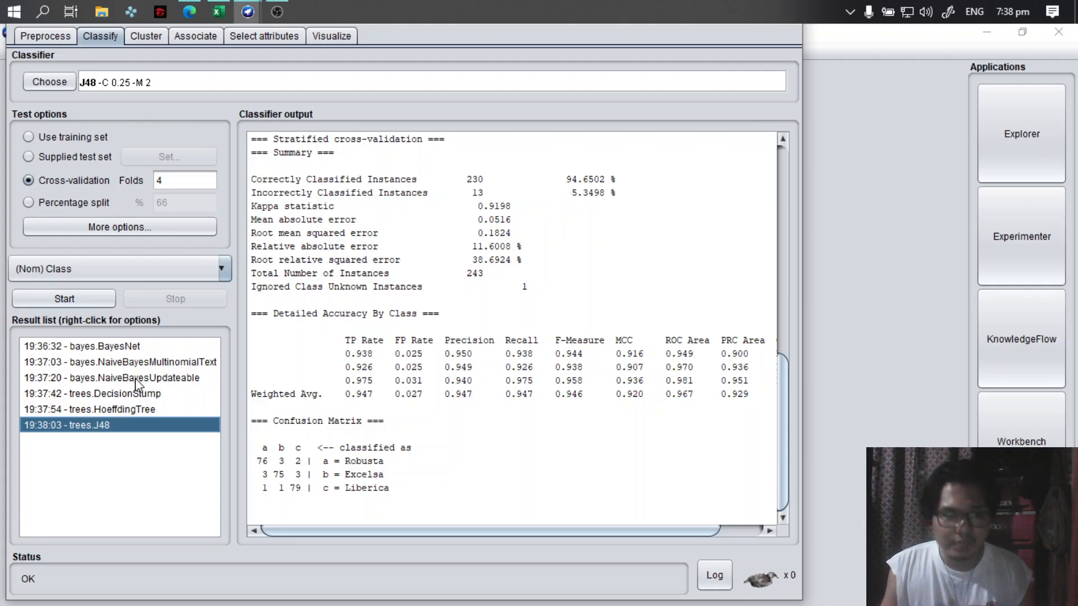
# Run the RandomForest classifier and look through its cross-validation summary and confusion matrix
pyautogui.click(64, 83)
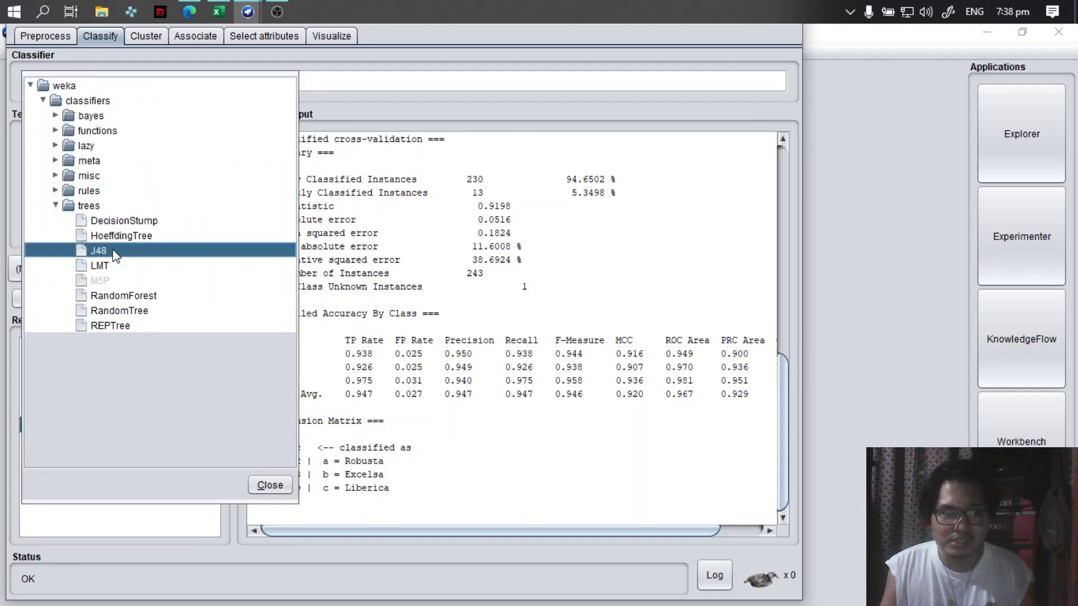
pyautogui.click(124, 297)
pyautogui.click(64, 299)
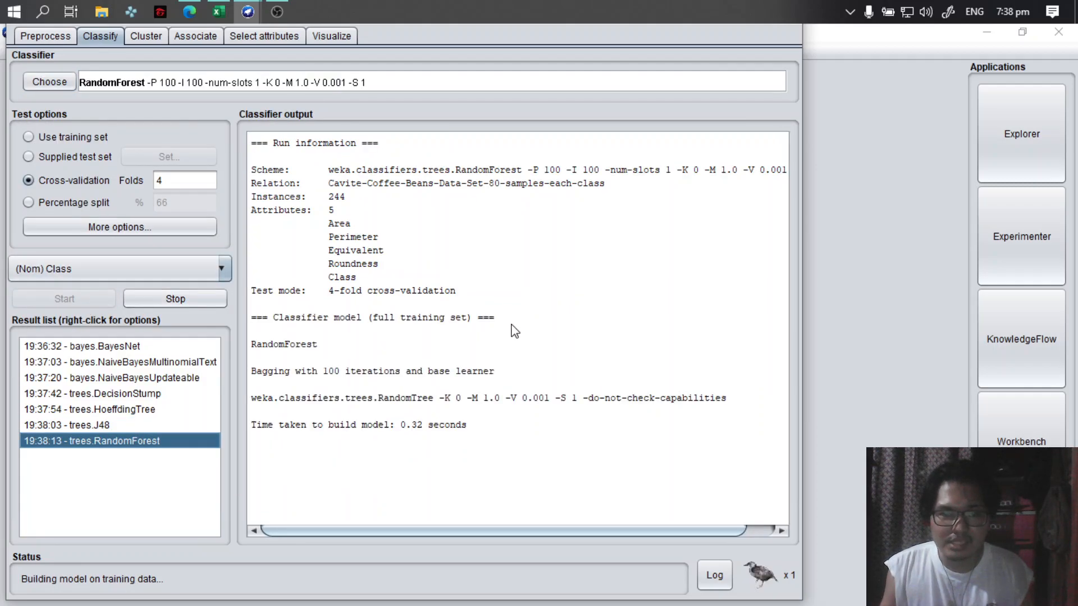
pyautogui.scroll(-2, 511, 390)
pyautogui.scroll(2, 510, 377)
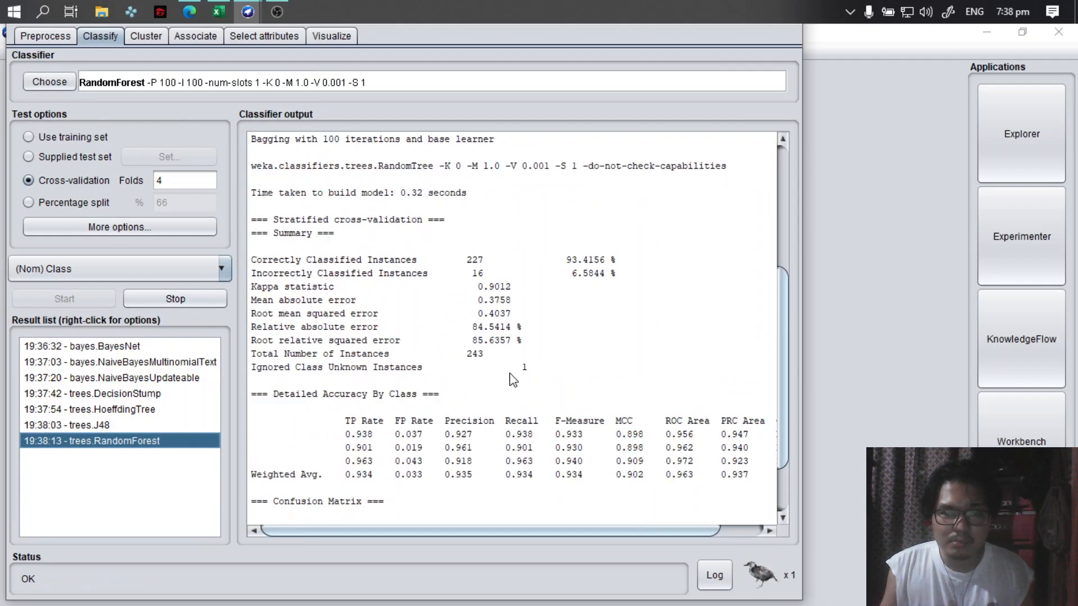
pyautogui.scroll(-2, 512, 380)
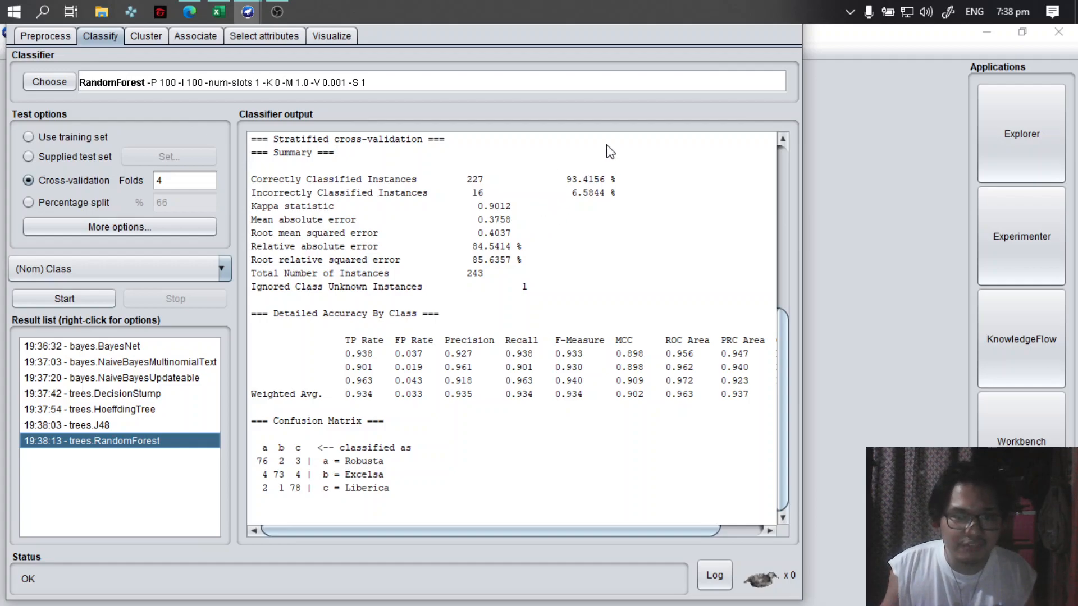
# Set the classifier to RandomTree and run it on the coffee bean data
pyautogui.click(50, 82)
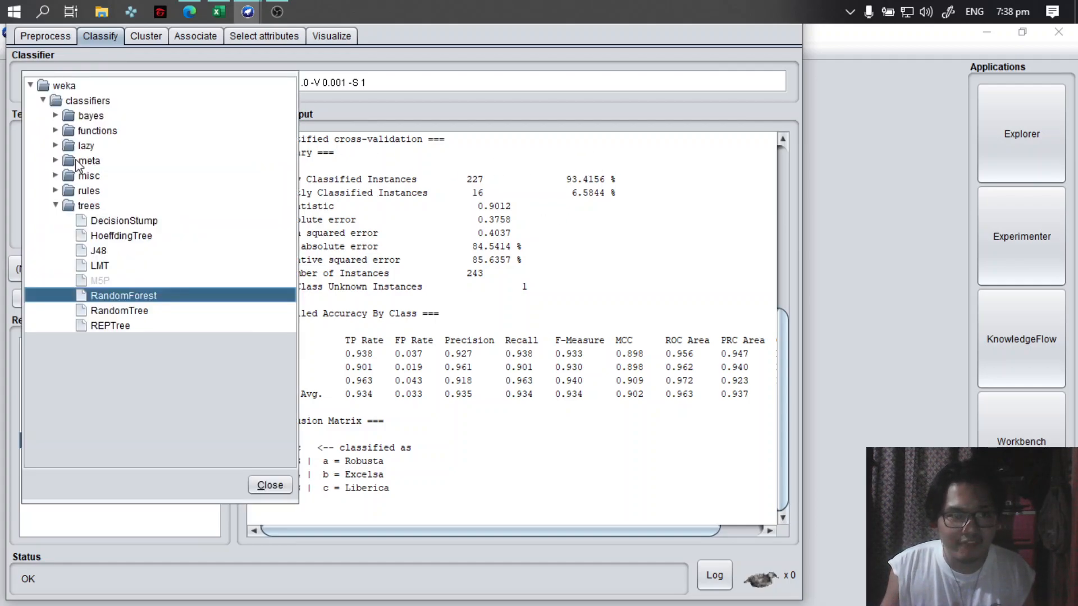
pyautogui.click(110, 326)
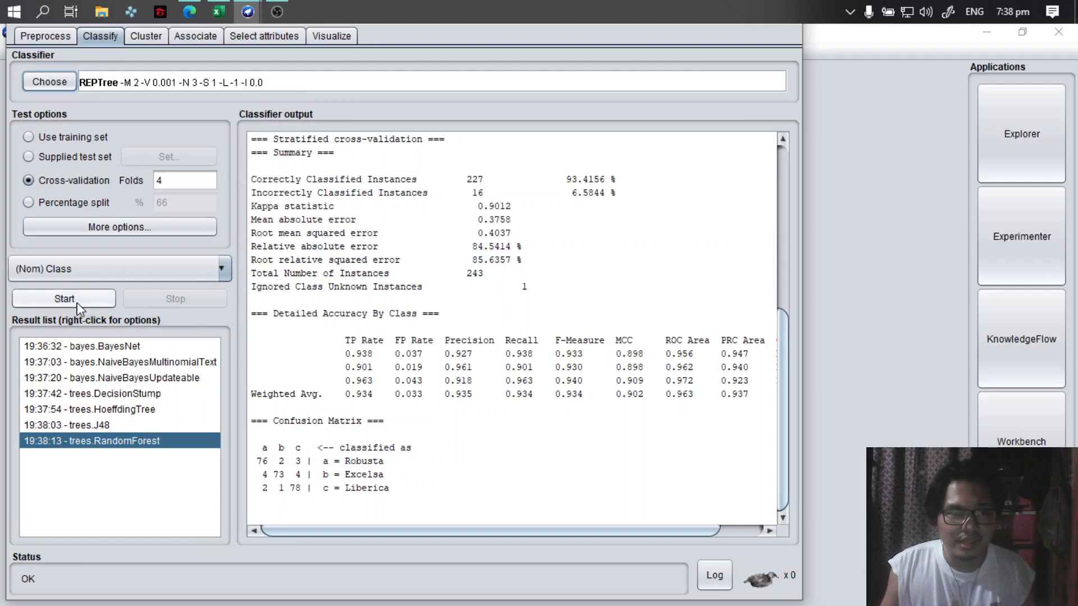
pyautogui.click(34, 77)
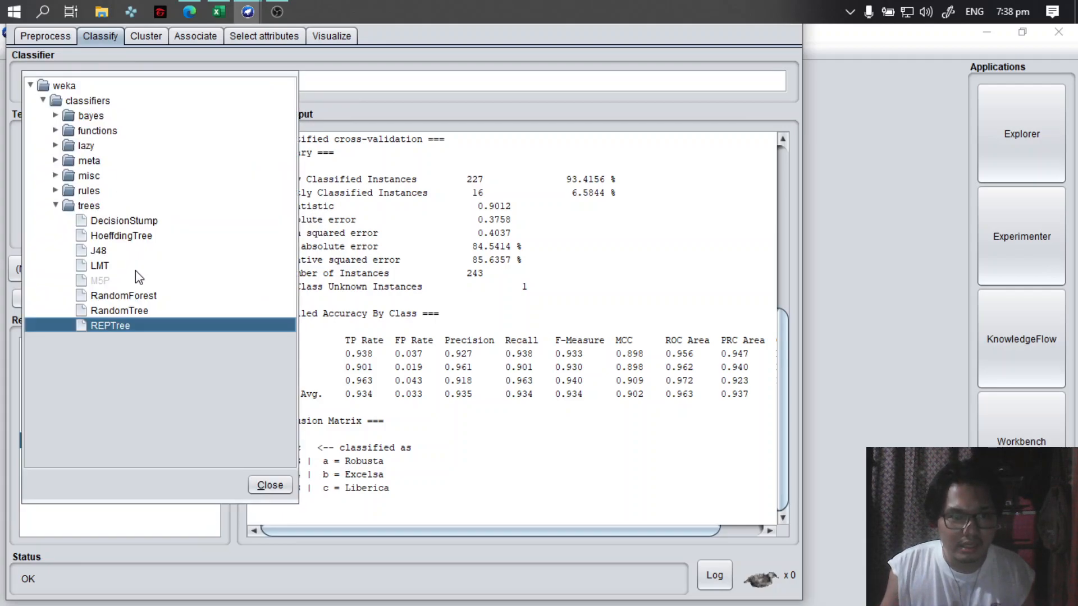
pyautogui.click(119, 311)
pyautogui.click(75, 298)
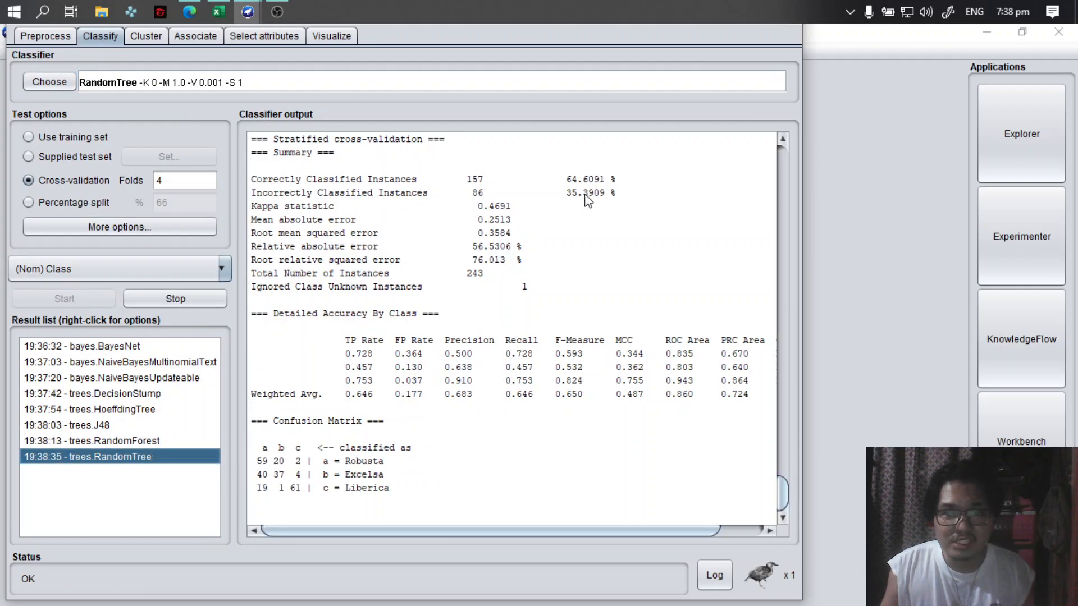
# Set the classifier to MultiScheme from the meta group and run it with 4-fold cross-validation
pyautogui.click(61, 83)
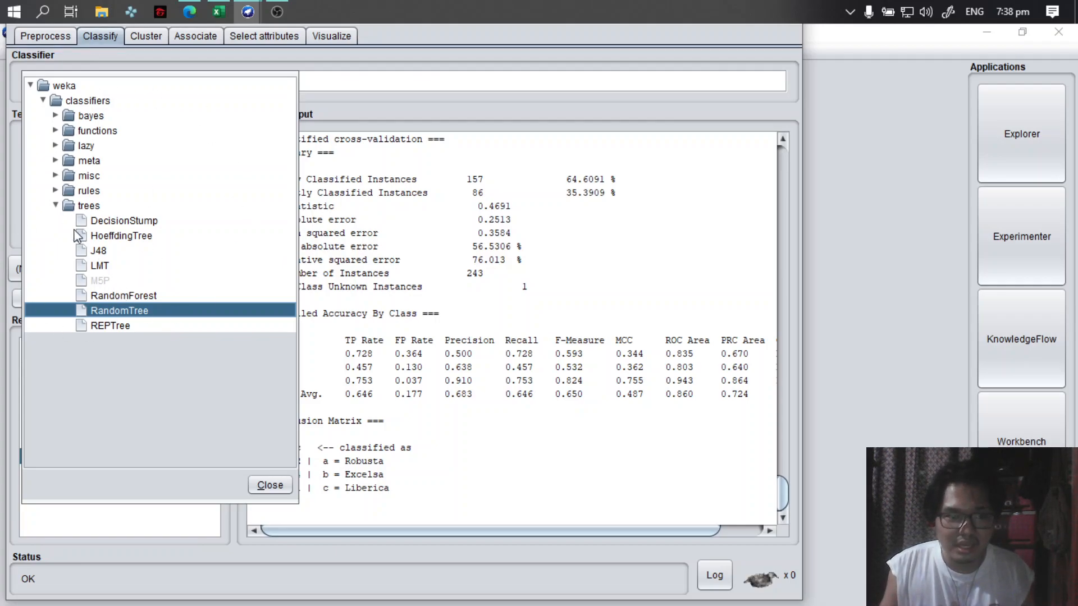
pyautogui.click(56, 160)
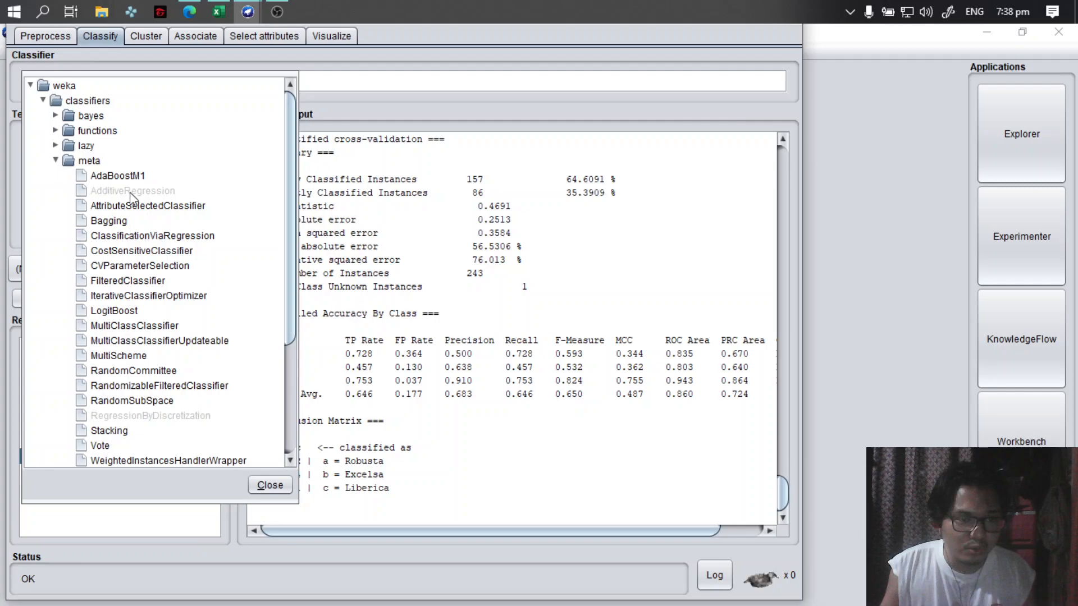
pyautogui.click(118, 356)
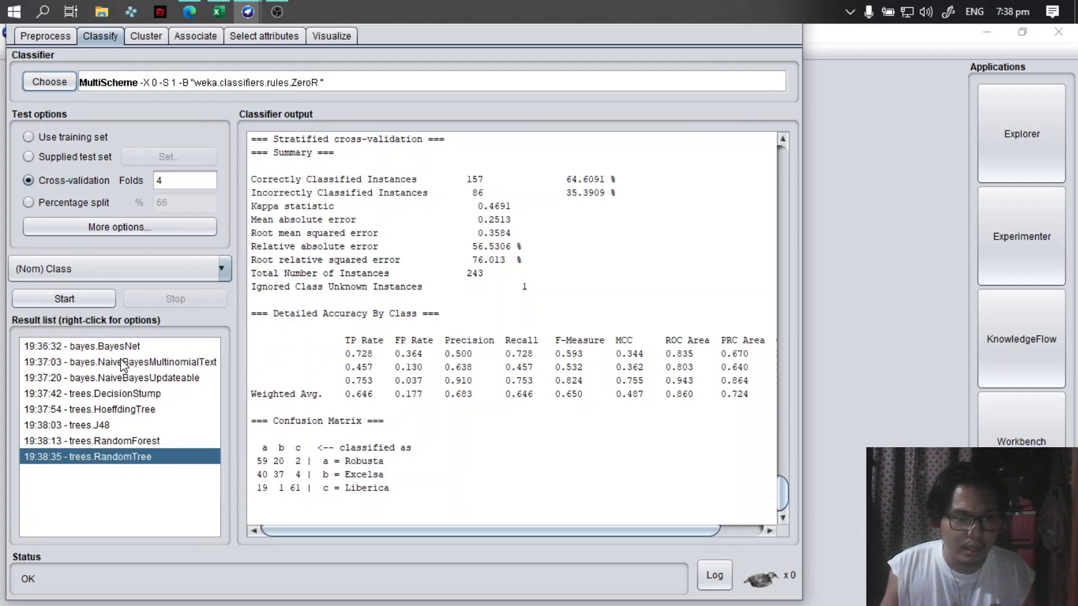
pyautogui.click(64, 299)
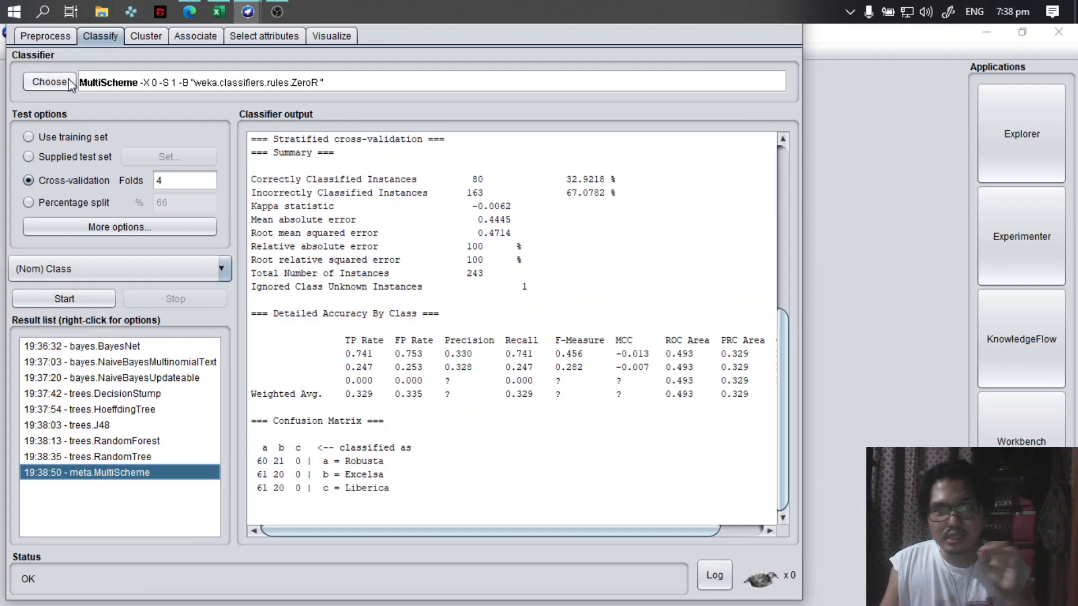
# Read the description of the AdditiveRegression meta classifier and choose it as the current classifier
pyautogui.click(68, 83)
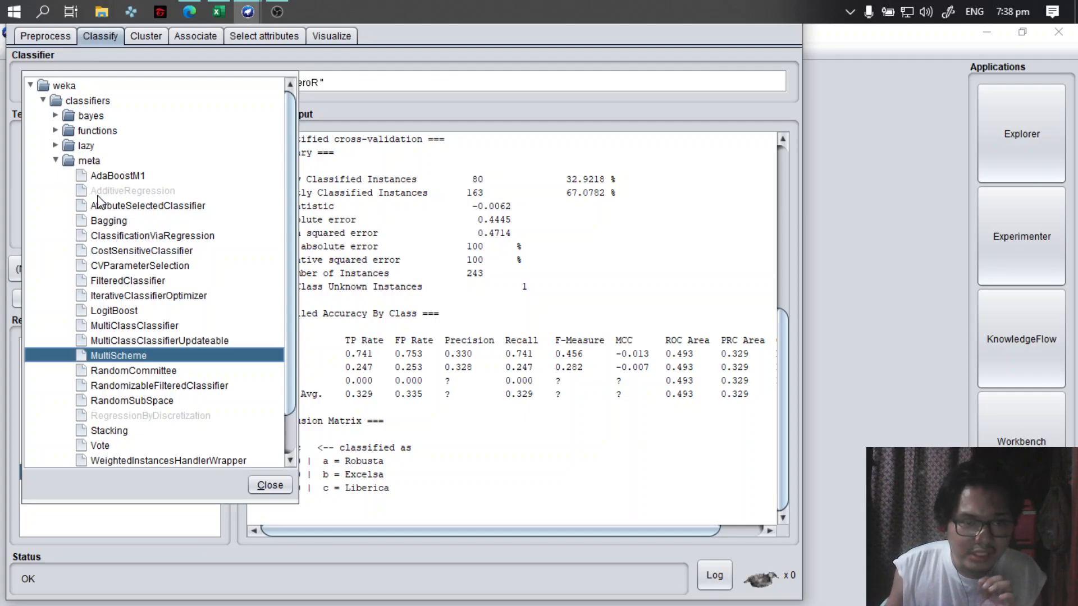
pyautogui.moveTo(125, 201)
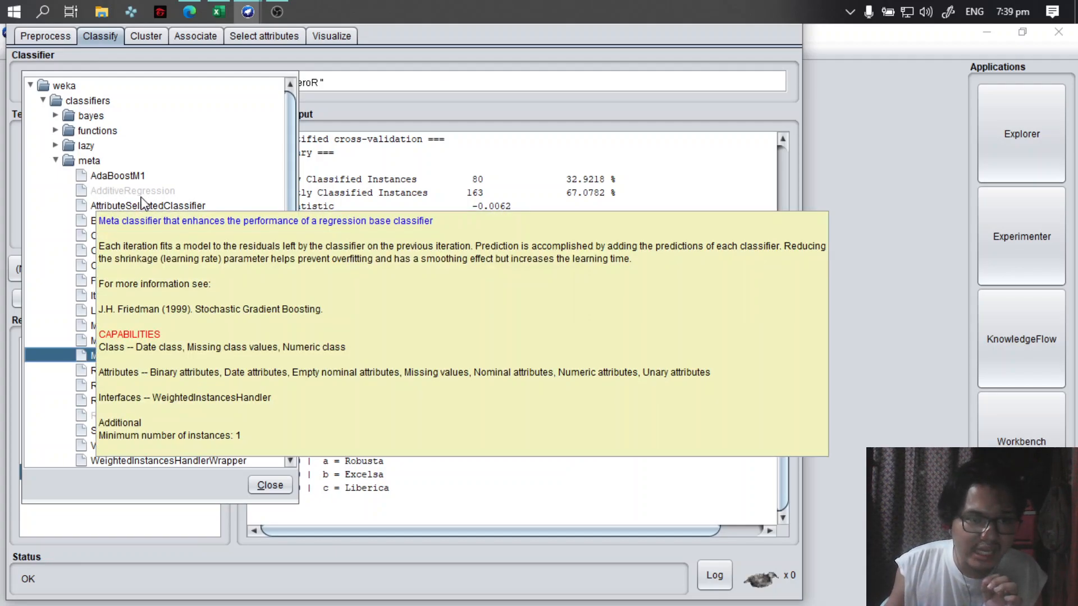
pyautogui.click(107, 191)
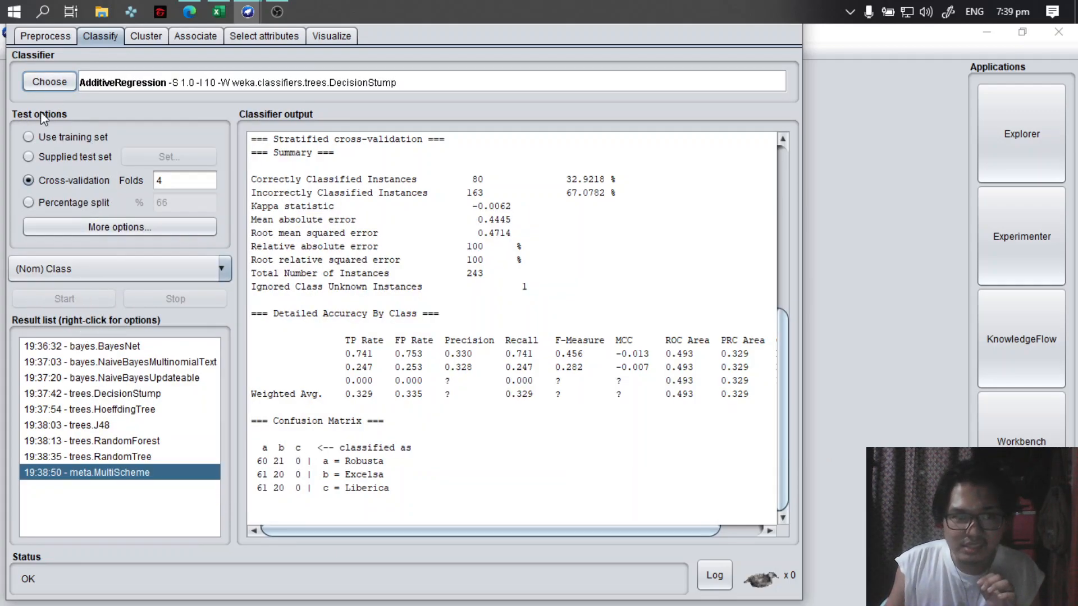
# Browse the classifiers available in the meta, misc, trees and lazy groups without choosing a different one
pyautogui.click(41, 90)
pyautogui.scroll(-1, 125, 295)
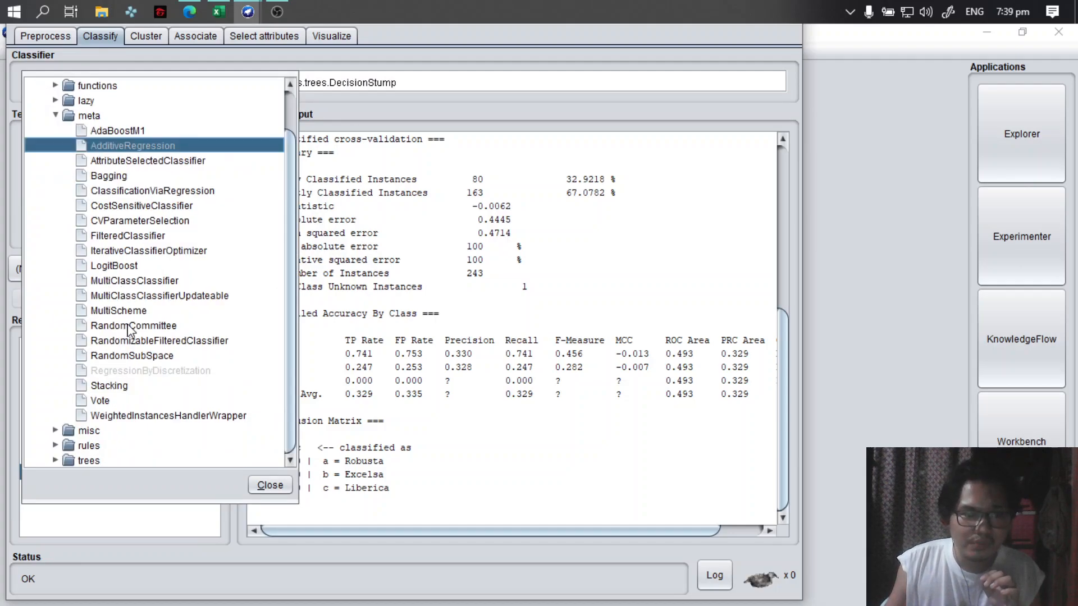
pyautogui.click(55, 431)
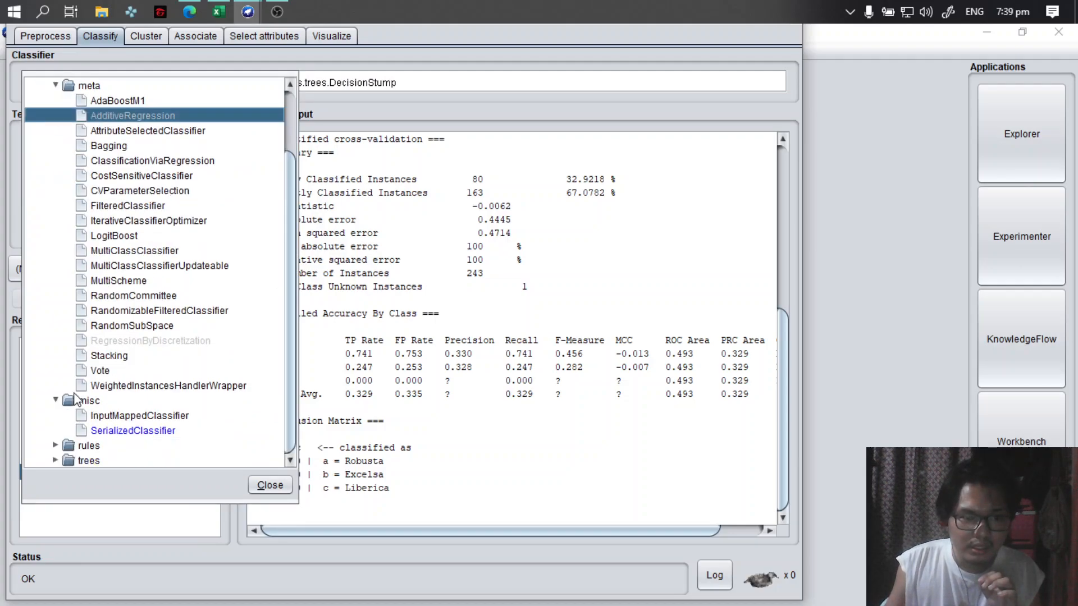
pyautogui.click(55, 461)
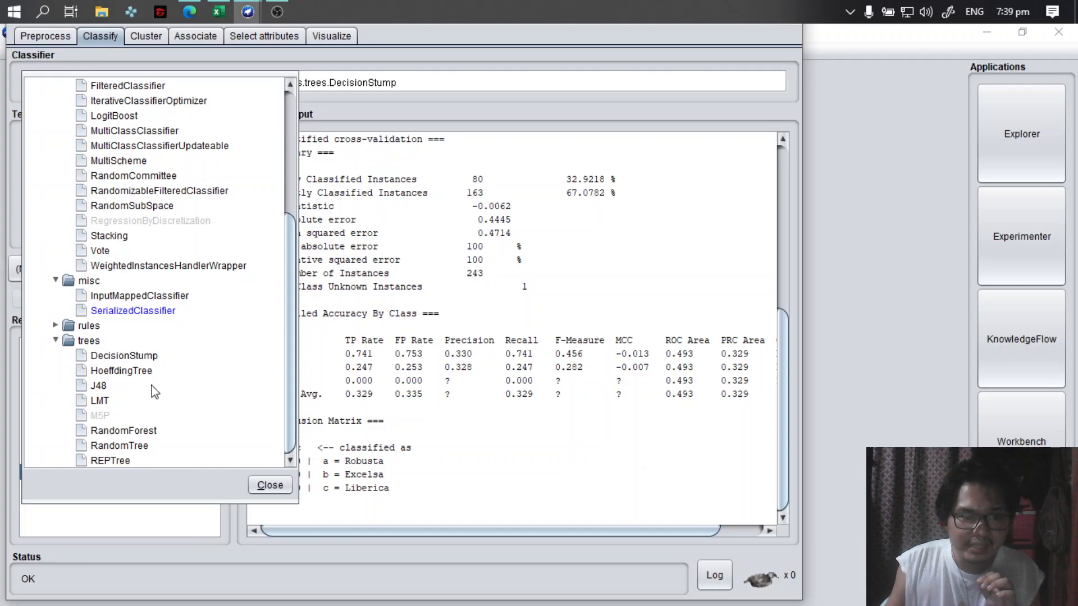
pyautogui.scroll(4, 128, 376)
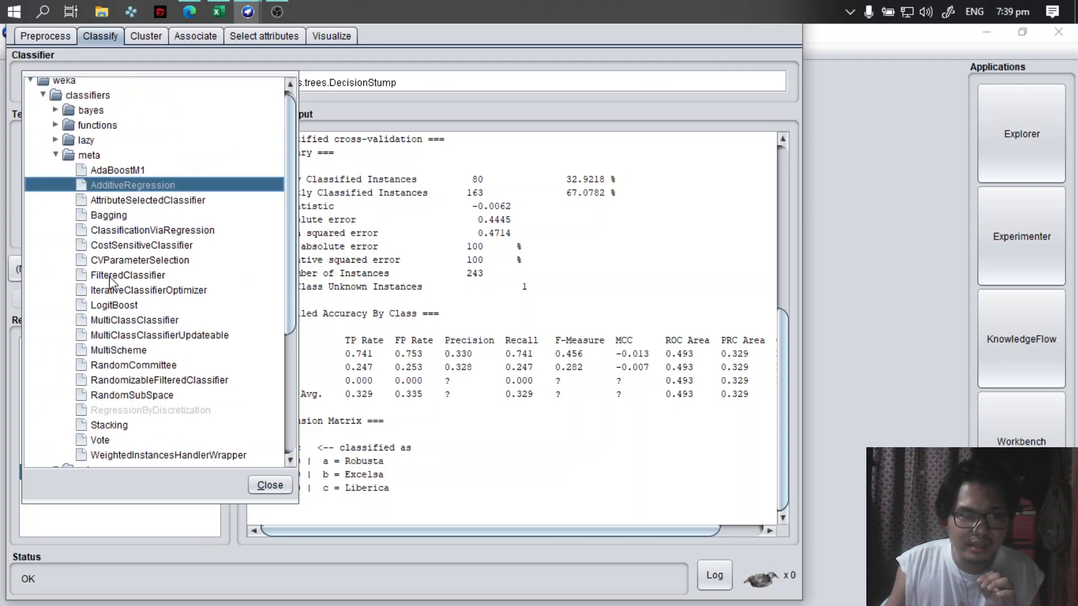
pyautogui.click(56, 140)
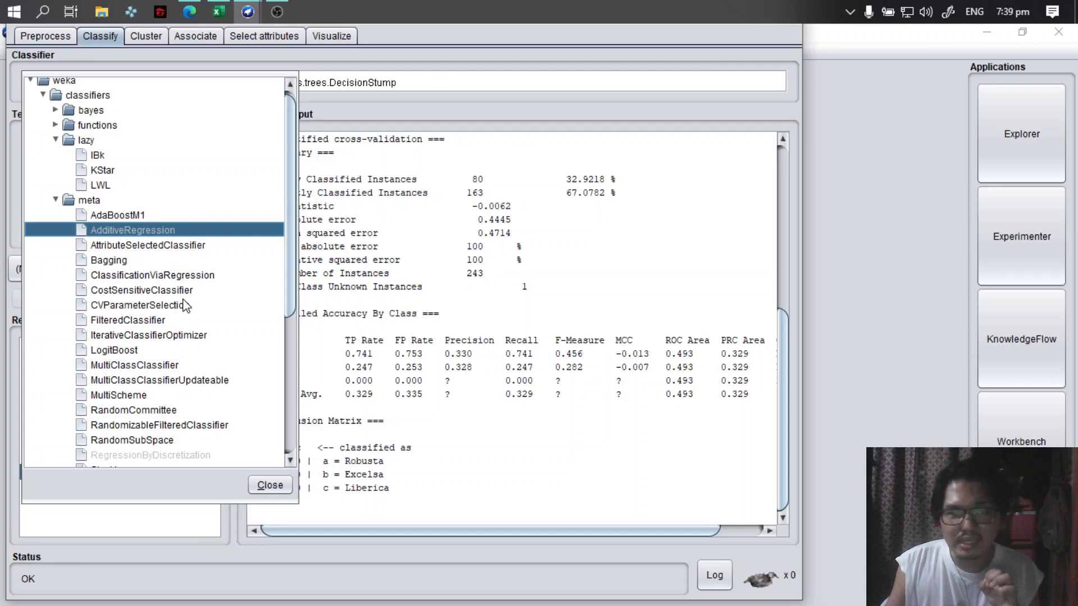
pyautogui.click(415, 339)
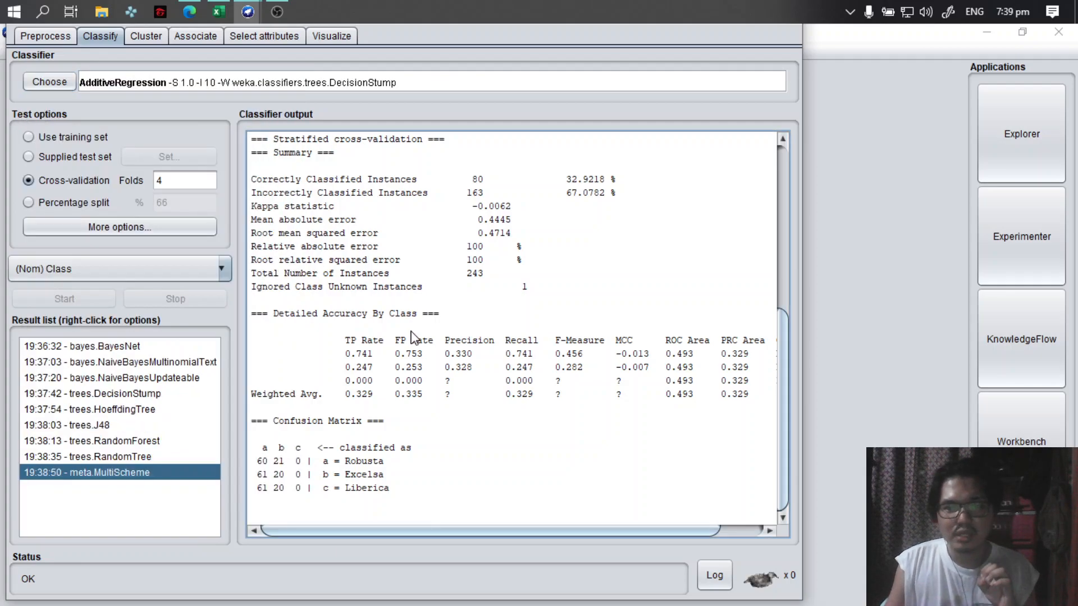
# Go through the stored classifier results and bring up the J48 output to review its accuracy and confusion matrix
pyautogui.click(112, 354)
pyautogui.click(112, 361)
pyautogui.click(110, 378)
pyautogui.click(108, 393)
pyautogui.click(106, 409)
pyautogui.click(105, 425)
pyautogui.click(104, 441)
pyautogui.click(101, 456)
pyautogui.click(99, 467)
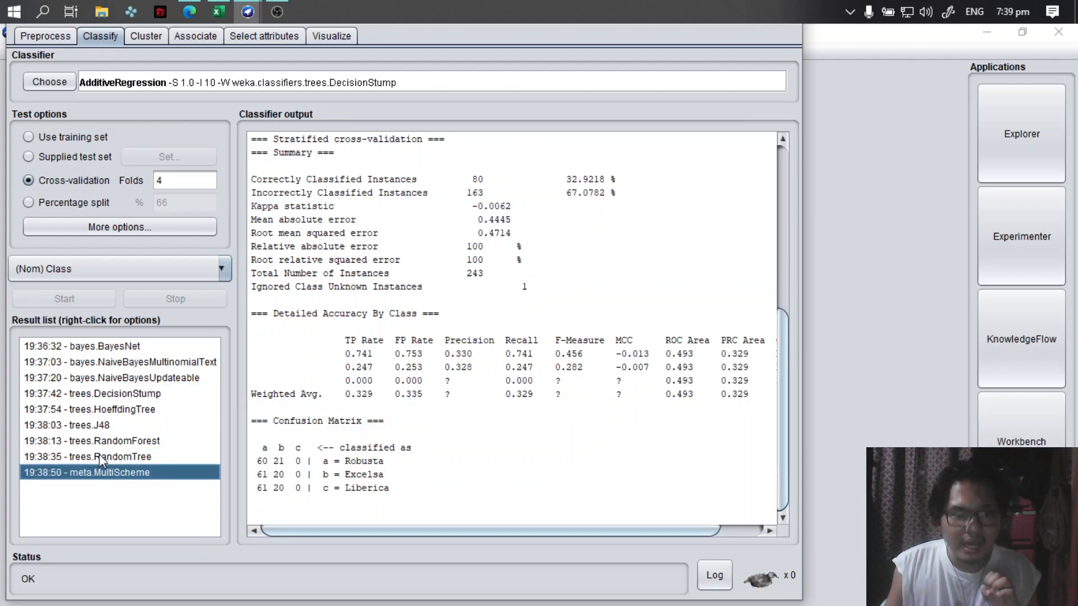
pyautogui.click(99, 431)
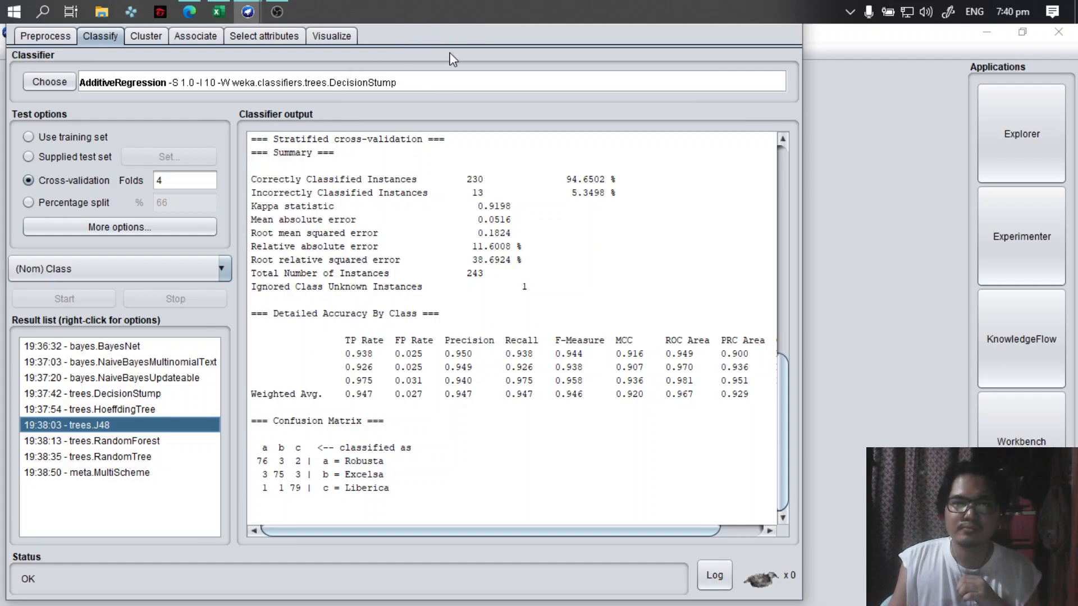
# Close the Weka Explorer window and switch to OBS
pyautogui.moveTo(258, 9)
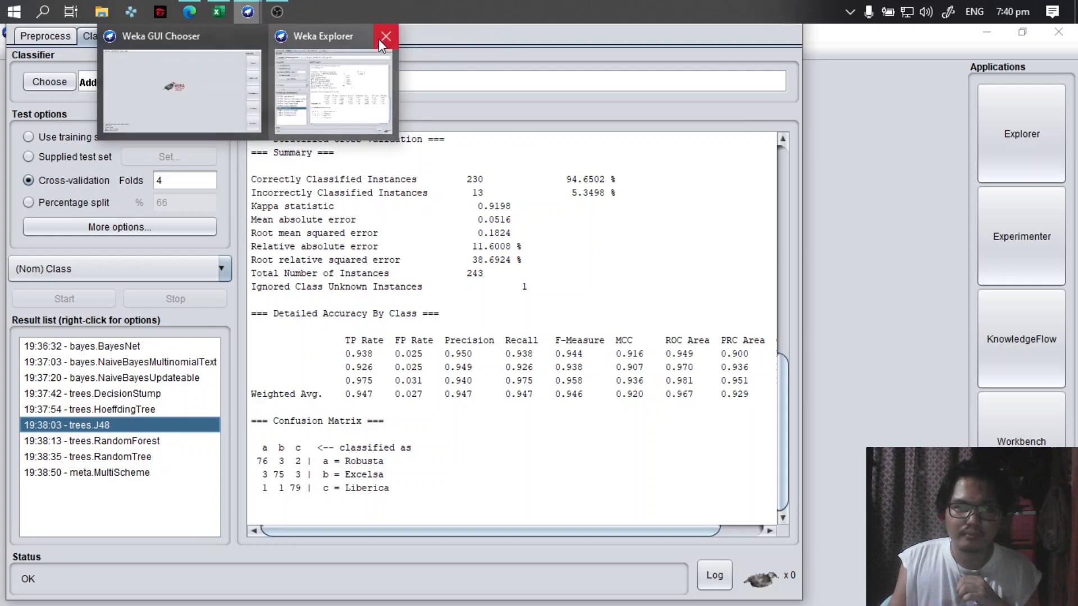
pyautogui.click(378, 37)
pyautogui.click(461, 337)
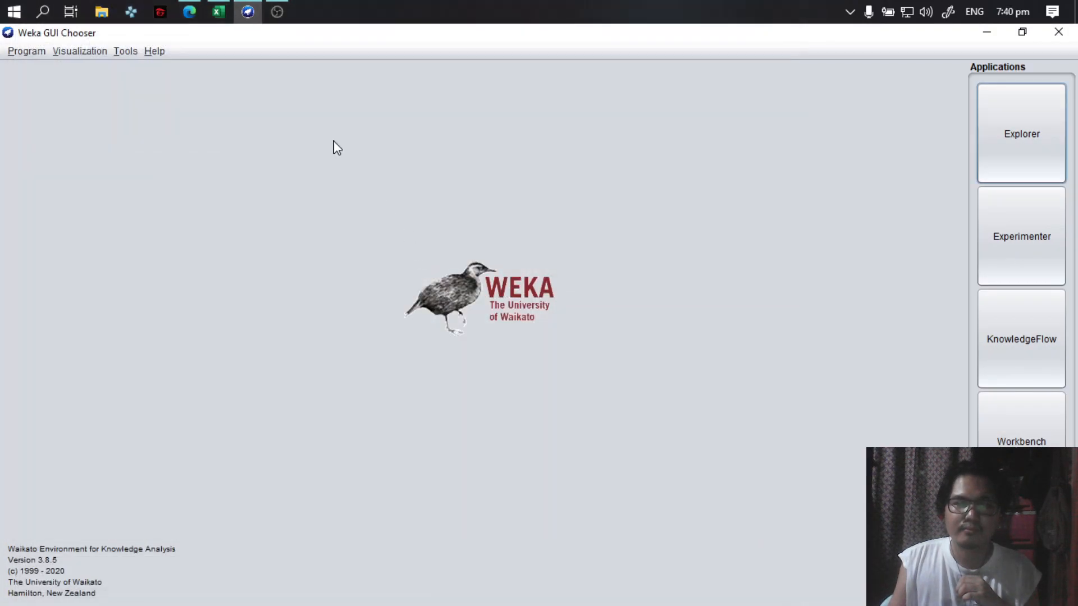
pyautogui.click(278, 11)
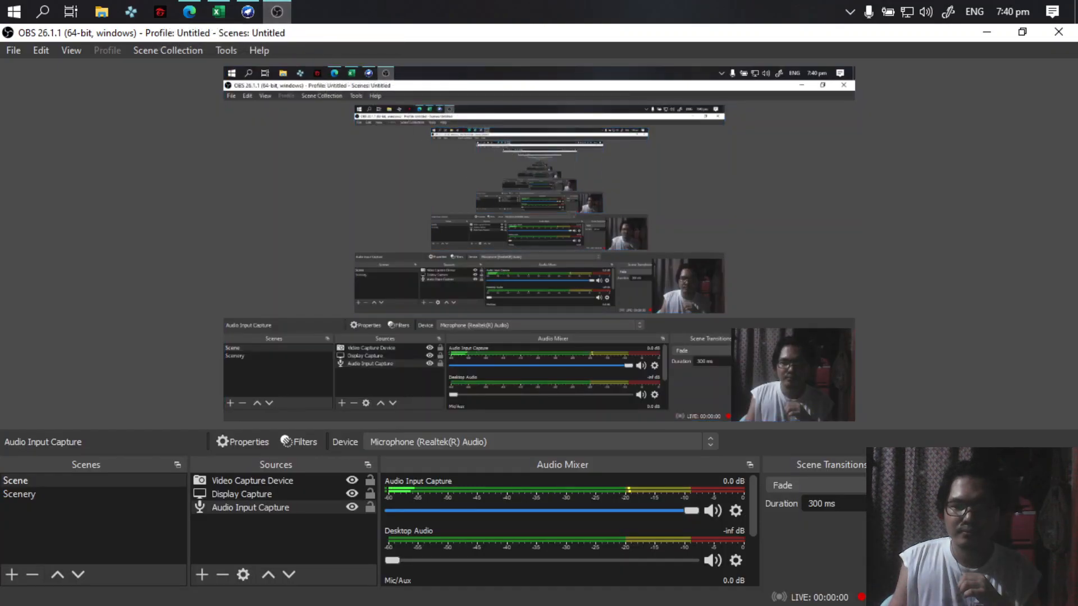